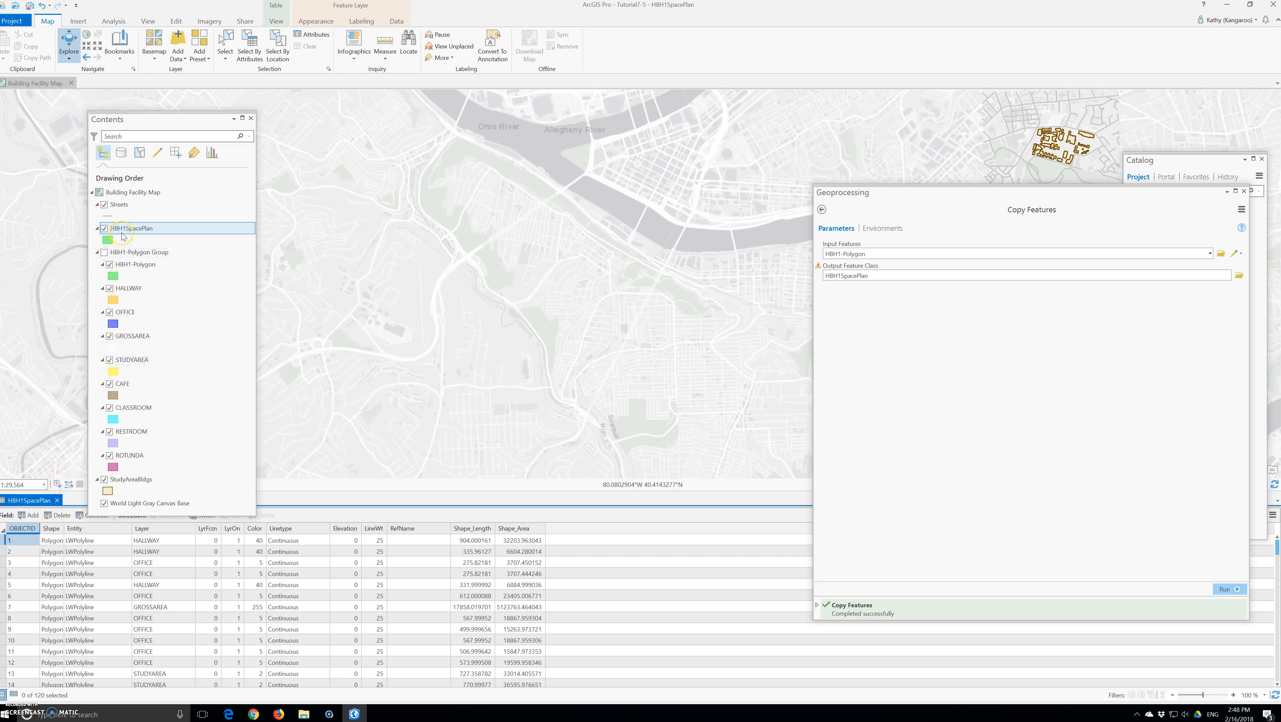
Open the HBH1SpacePlan layer's symbology settings and start importing symbology with the Apply Symbology From Layer tool.
right_click(122, 232)
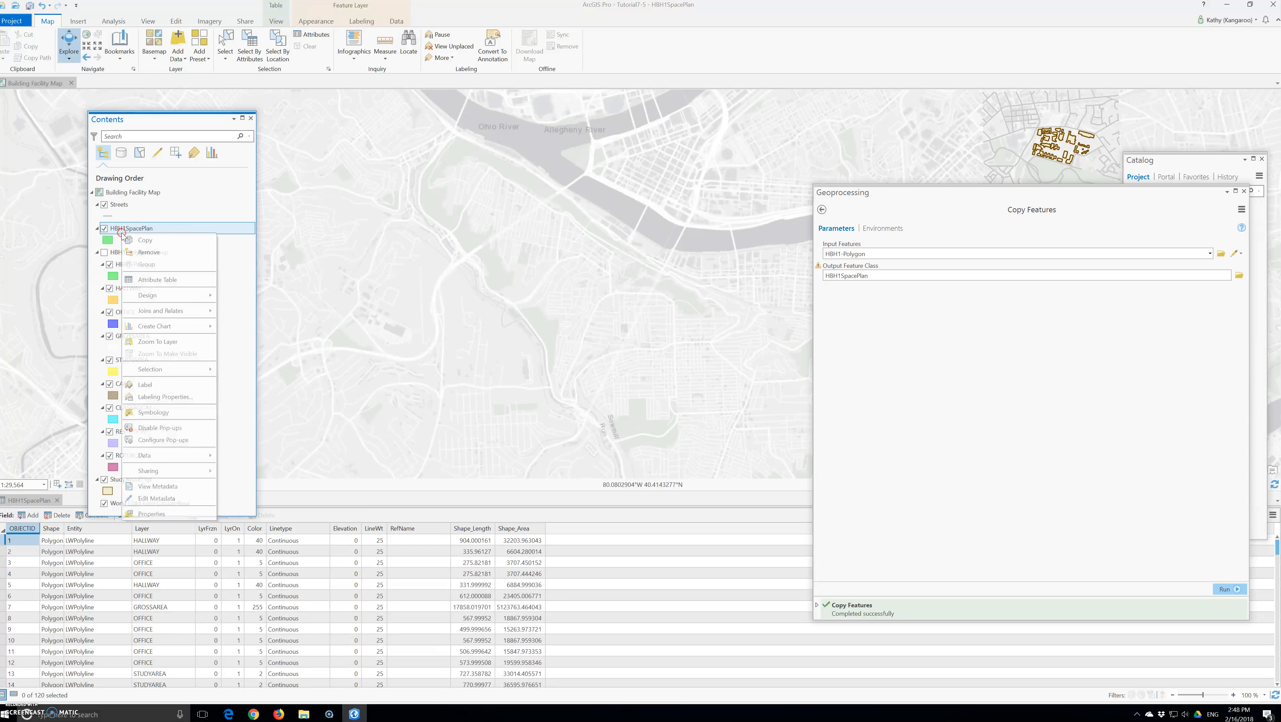
click(145, 413)
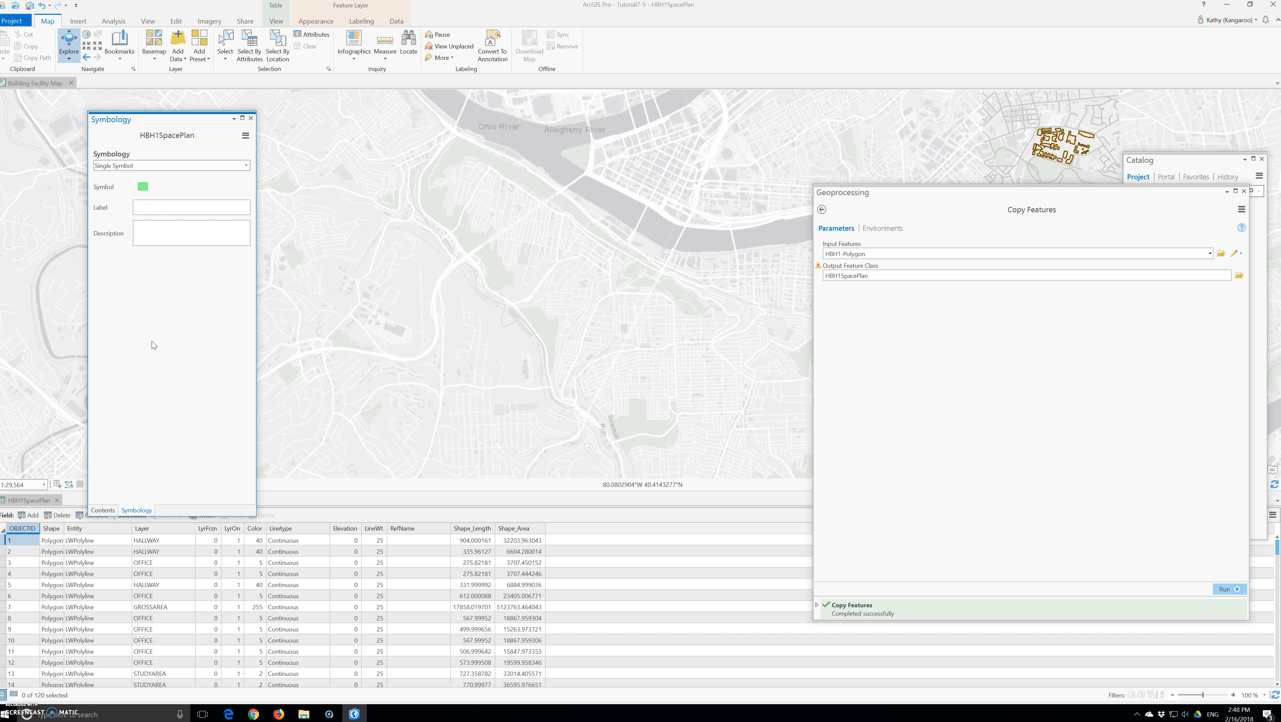
click(246, 135)
click(273, 151)
drag(899, 193, 572, 181)
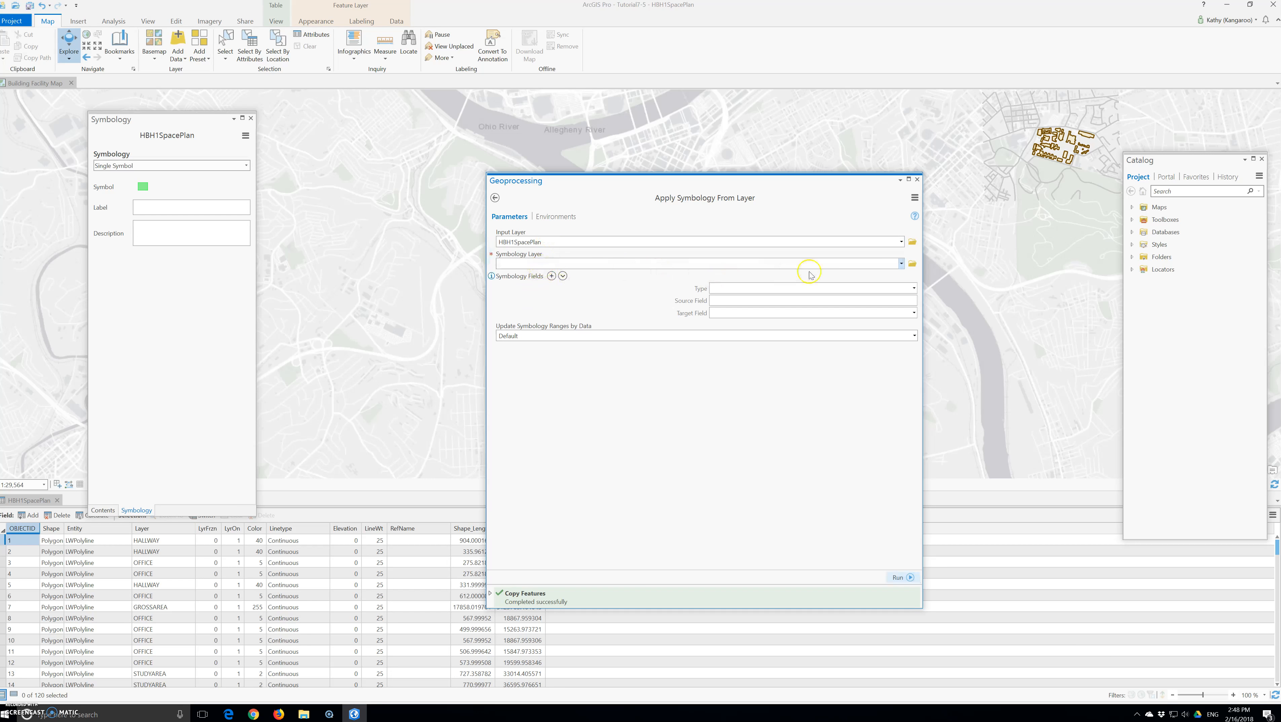
Apply the symbology of SpacePlan.lyrx from the Chapter7 Data folder to the HBH1SpacePlan layer.
click(901, 263)
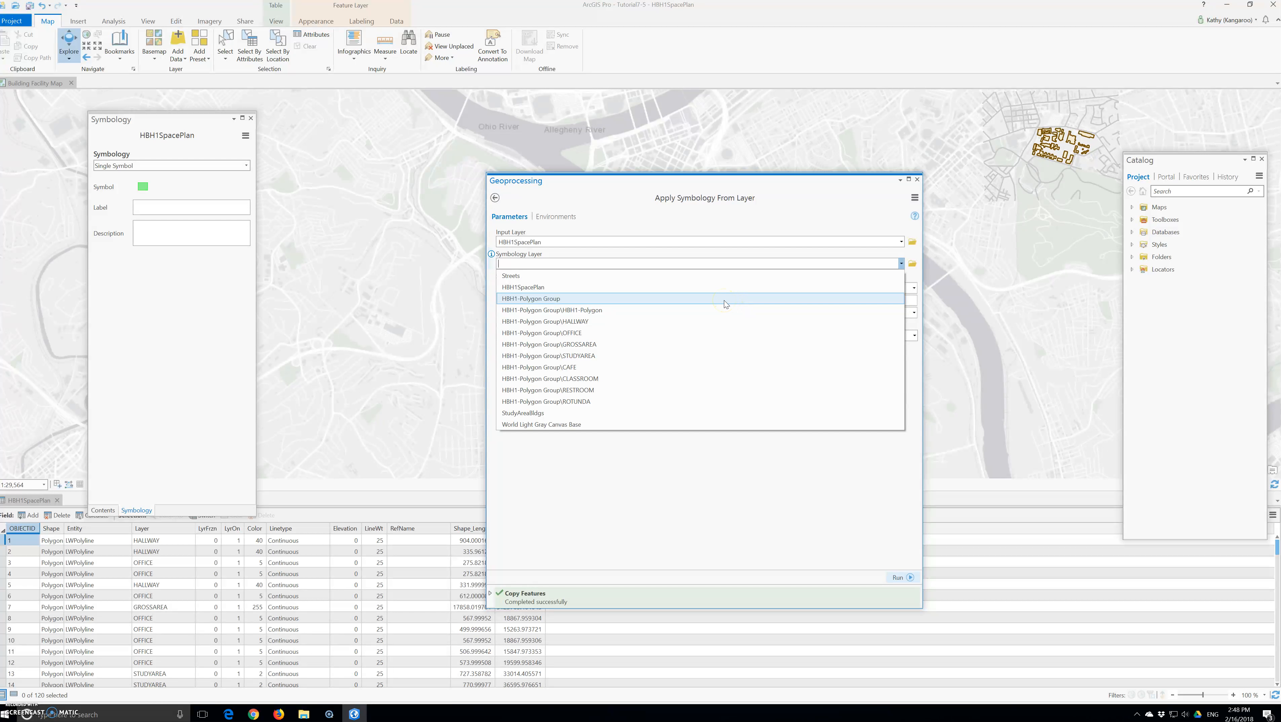
click(913, 263)
click(555, 232)
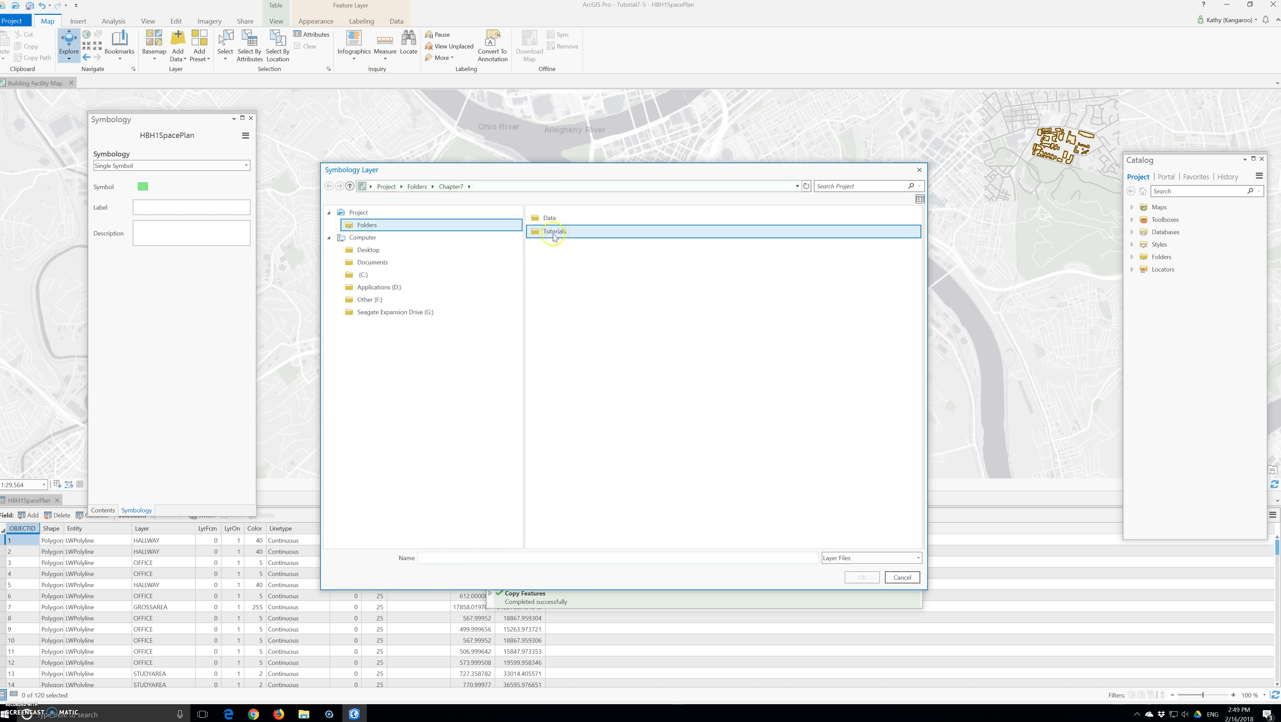
click(548, 222)
double_click(548, 222)
click(563, 222)
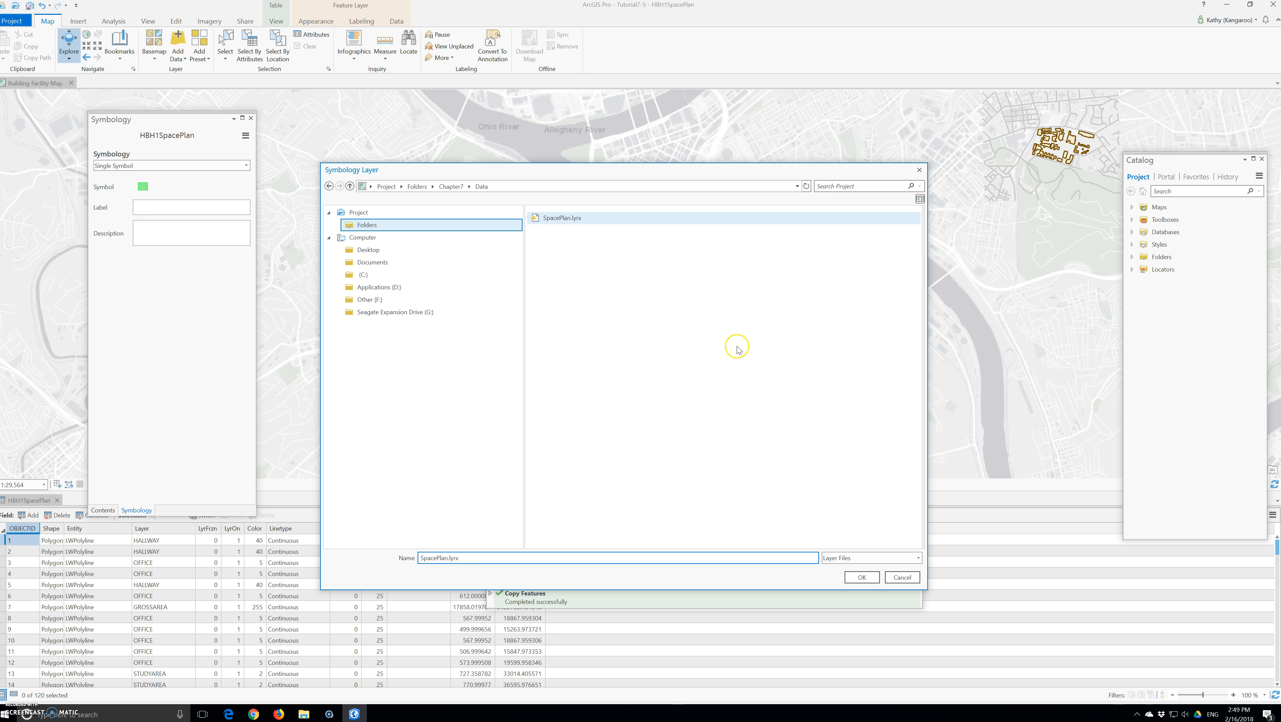
click(862, 576)
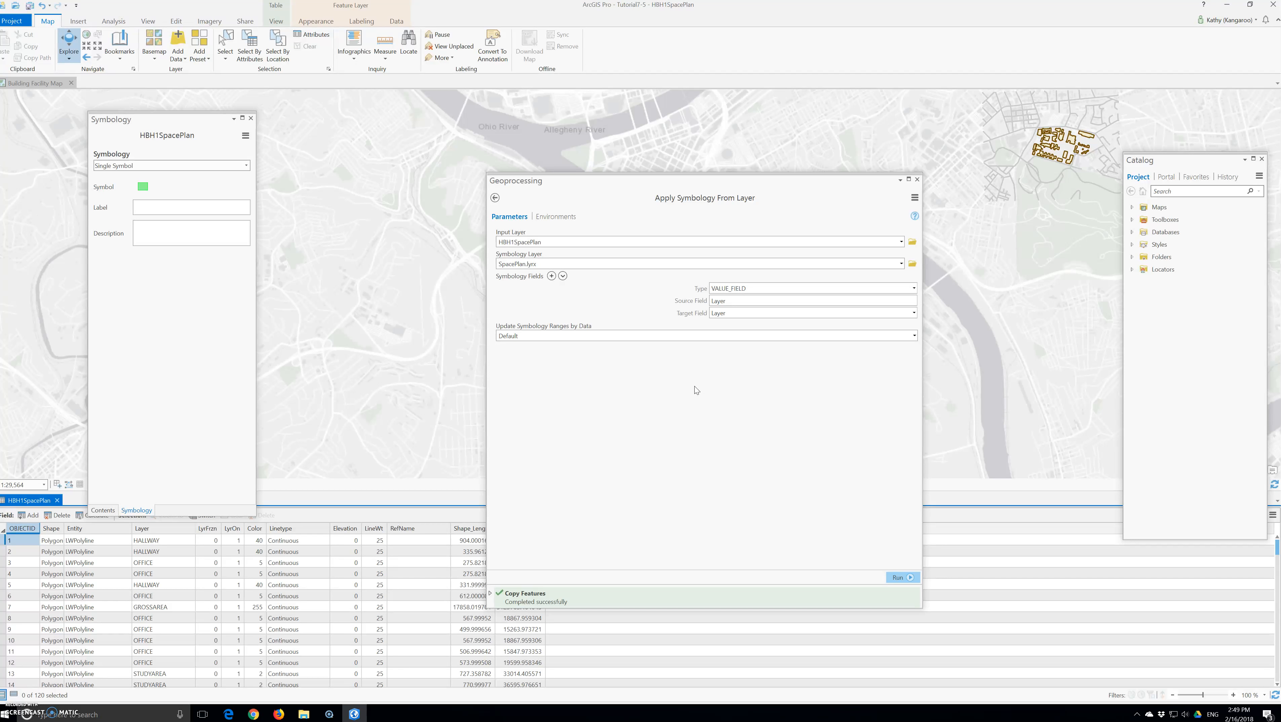
click(897, 575)
click(903, 579)
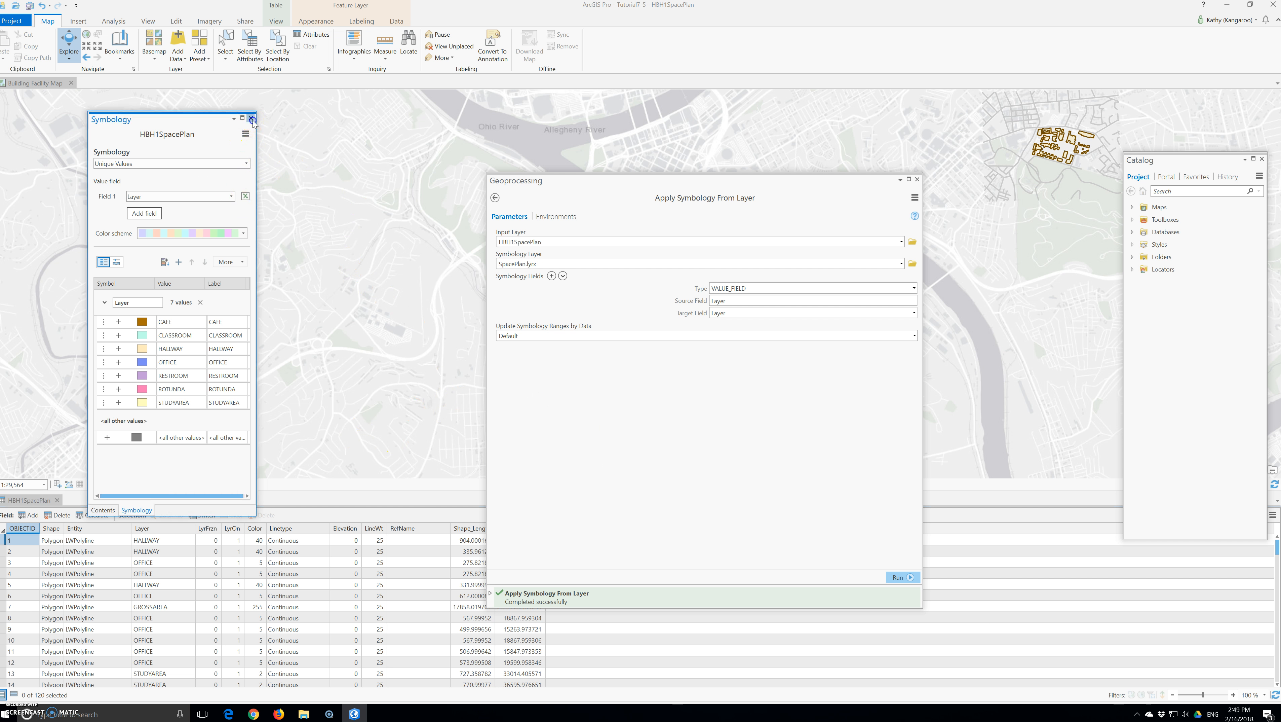
Turn off the World Light Gray Canvas Base layer and close the Apply Symbology From Layer tool.
click(102, 509)
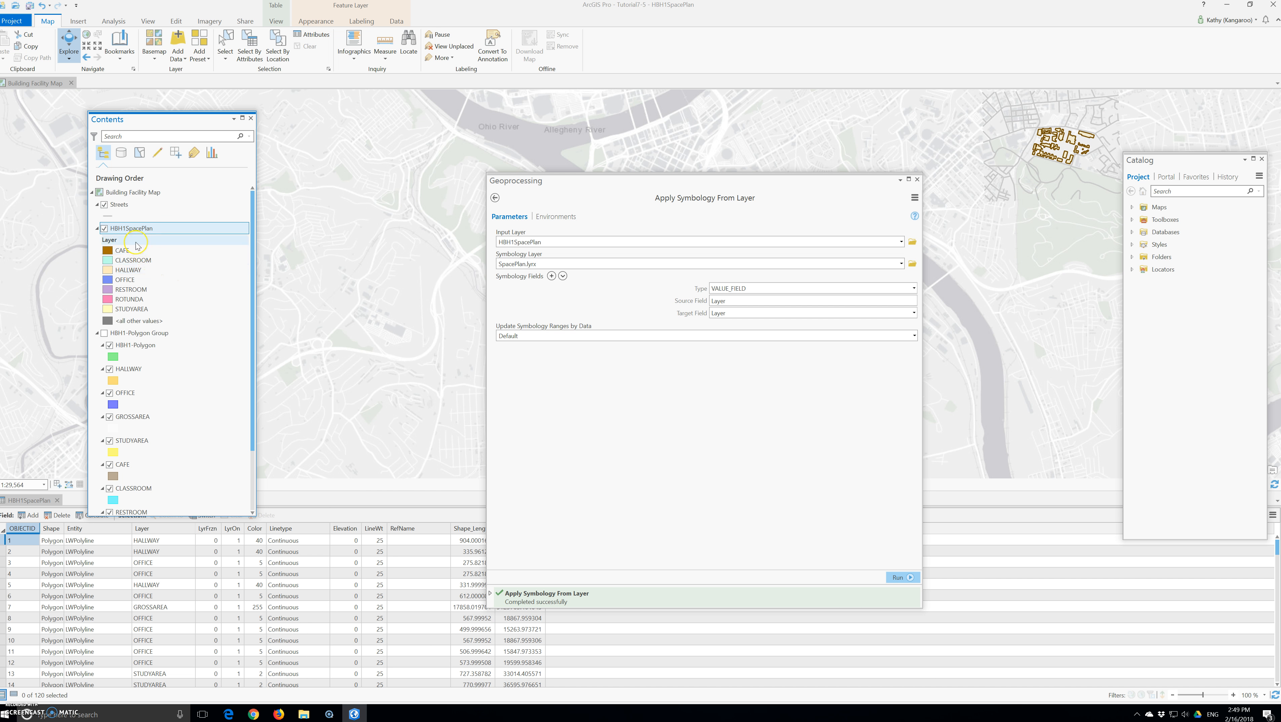
scroll(152, 283, down, 3)
click(104, 510)
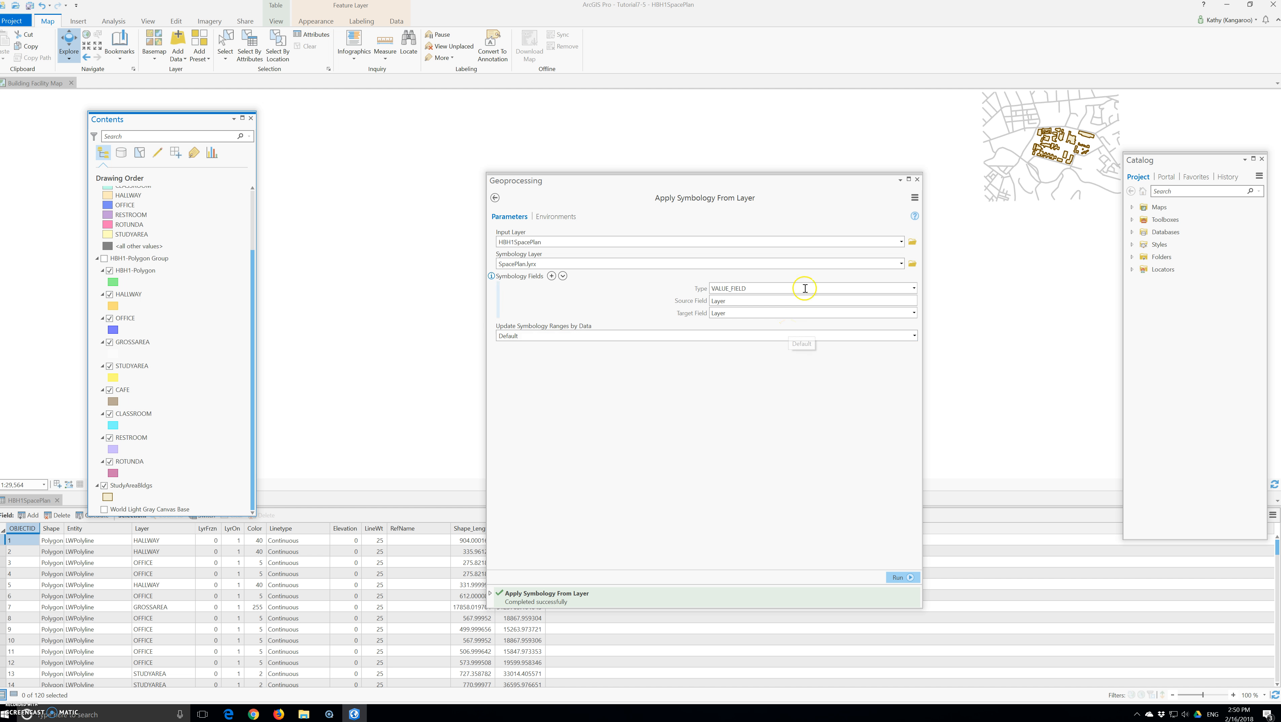
click(917, 179)
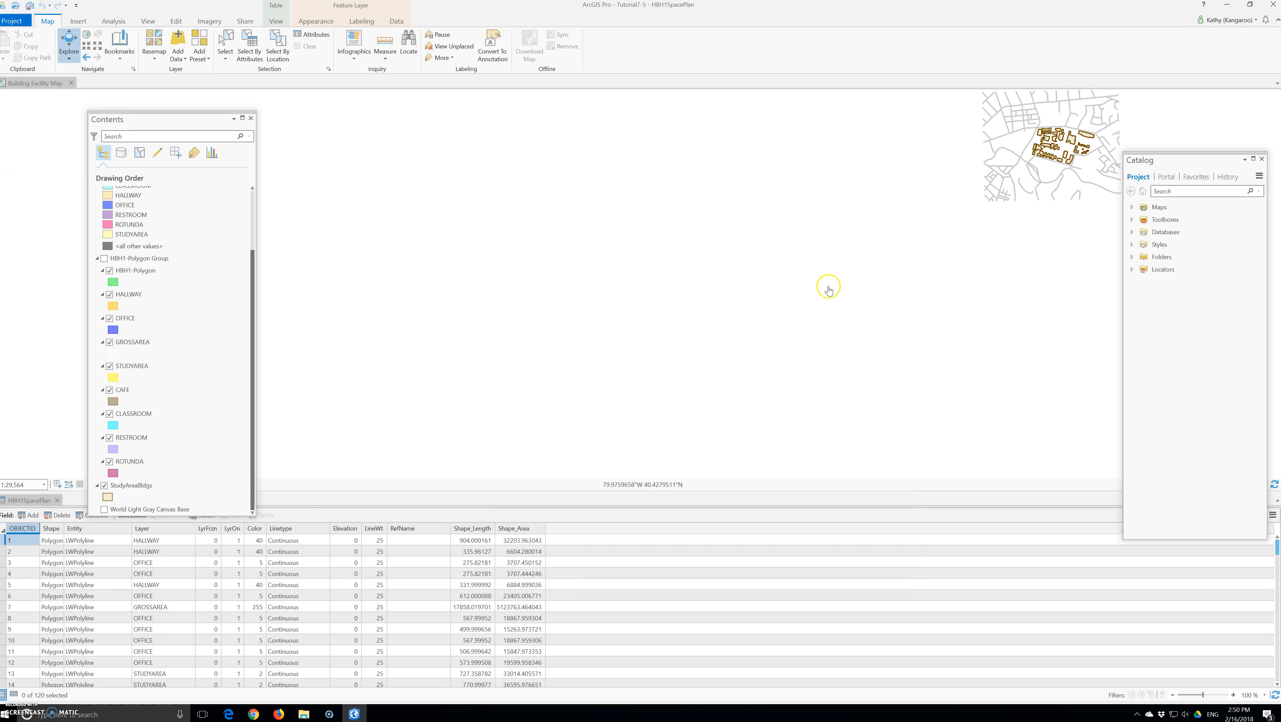
Zoom to the HBH1SpacePlan layer and compare the floor plan's size and location with the streets and study area buildings.
scroll(224, 293, up, 3)
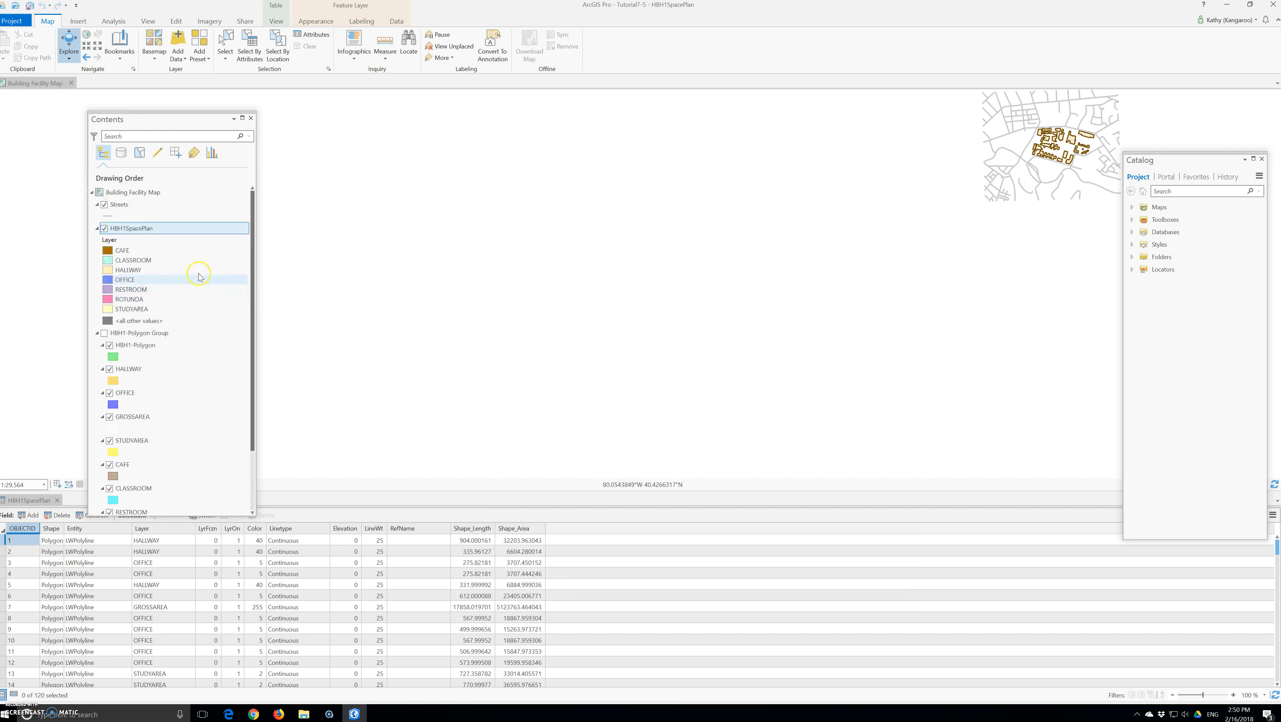
right_click(141, 231)
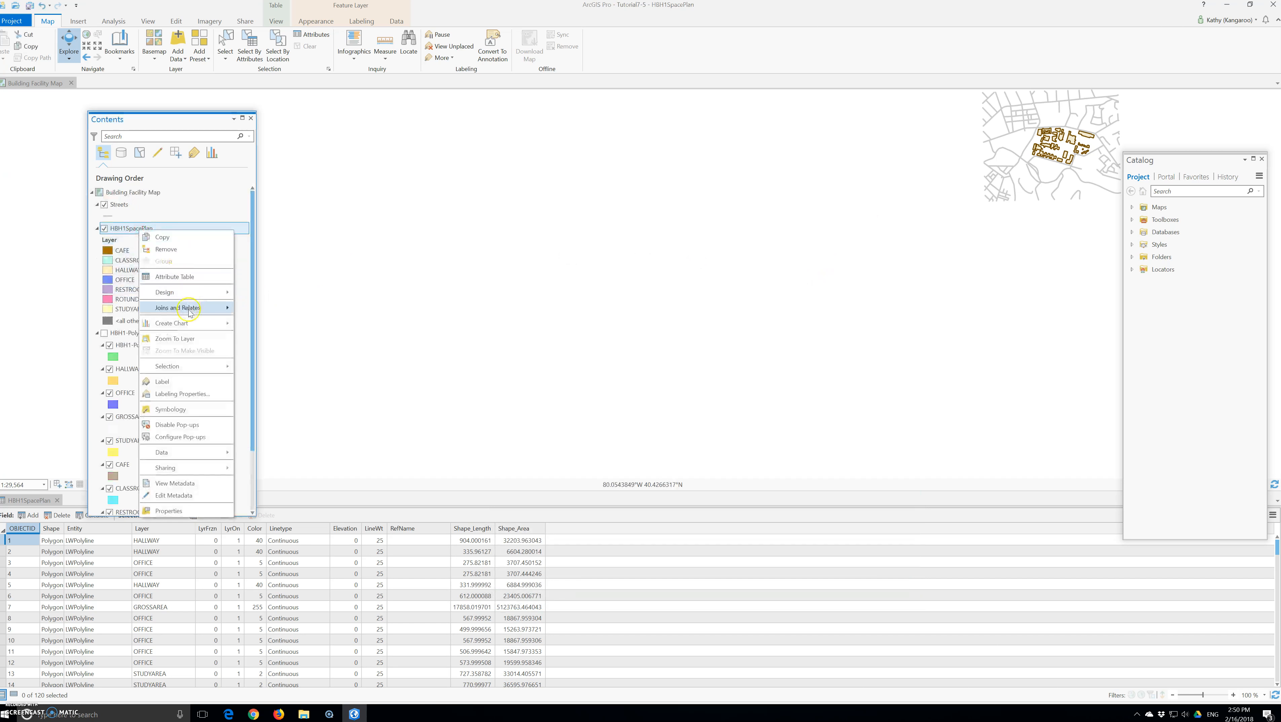
click(189, 338)
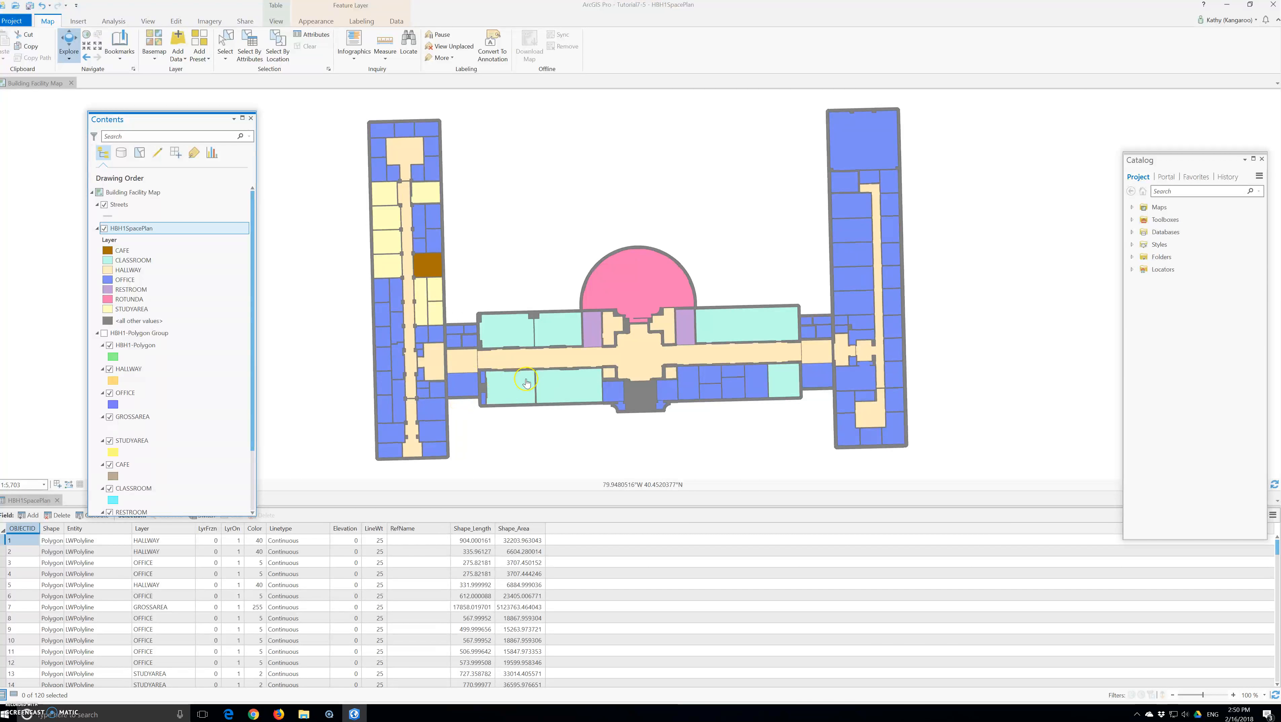
scroll(556, 393, down, 5)
scroll(556, 394, up, 3)
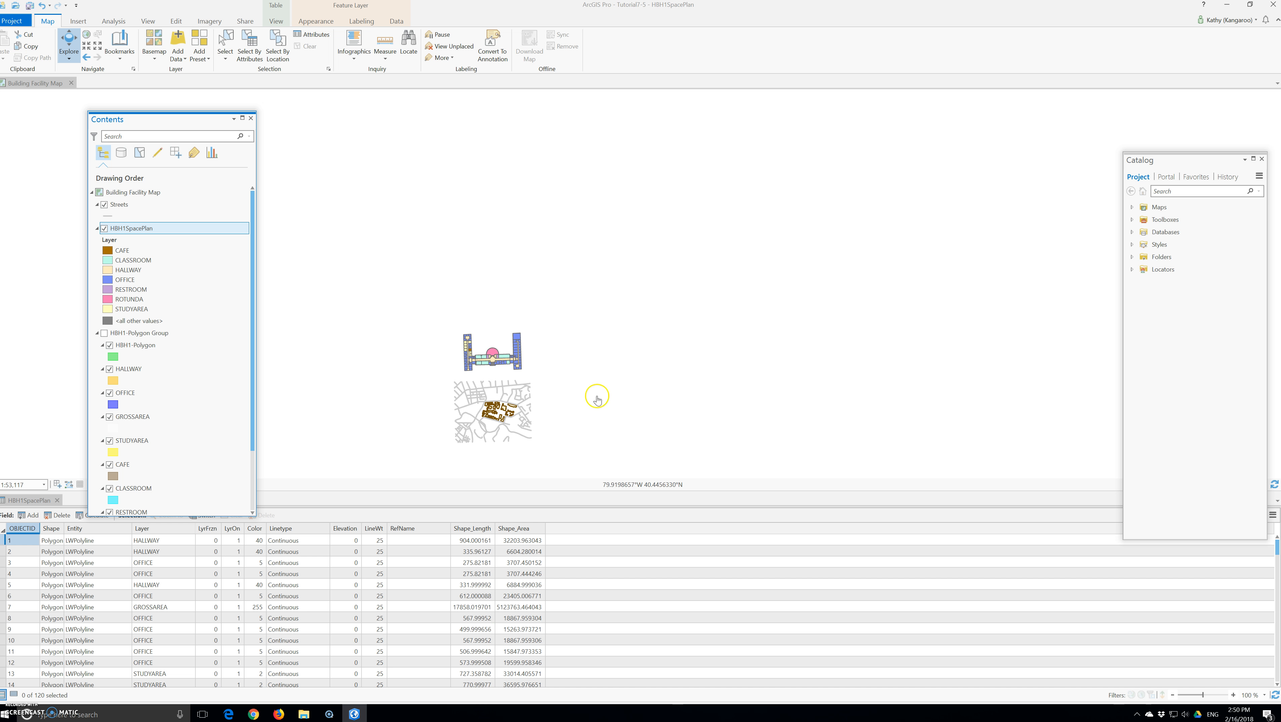
Select all features of the HBH1SpacePlan layer.
click(139, 228)
right_click(140, 228)
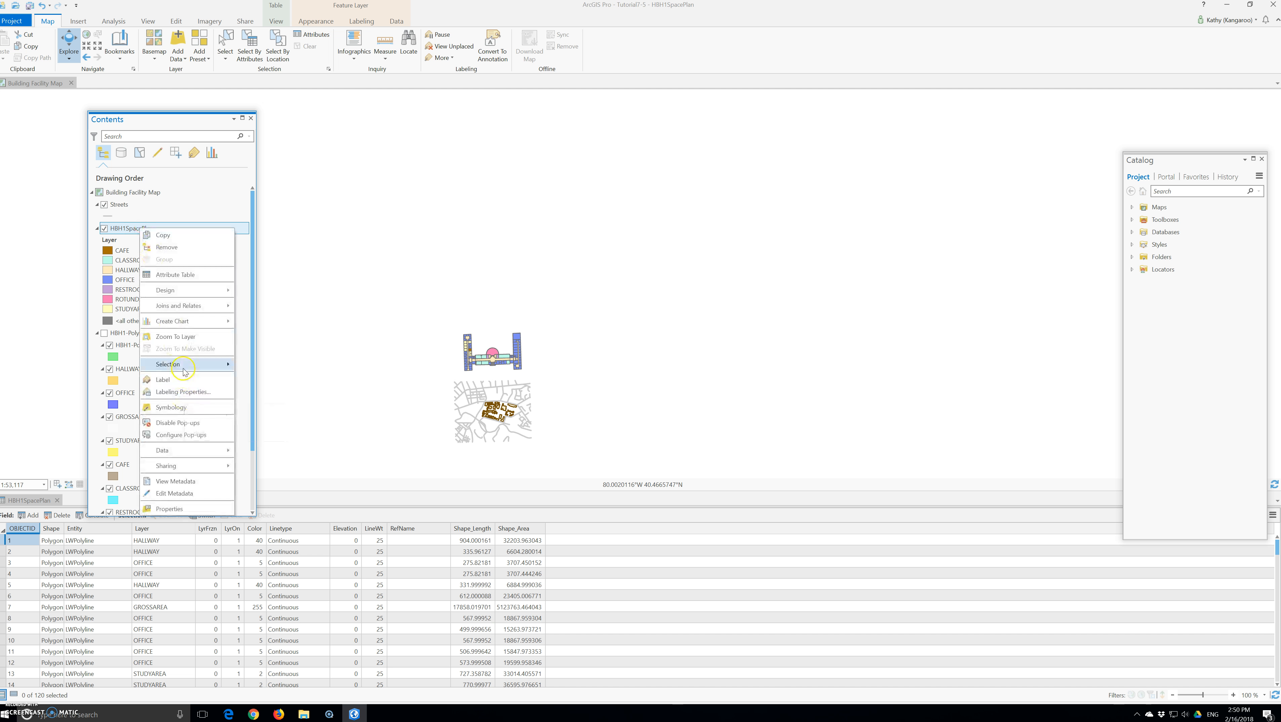
mouse_move(182, 364)
click(260, 417)
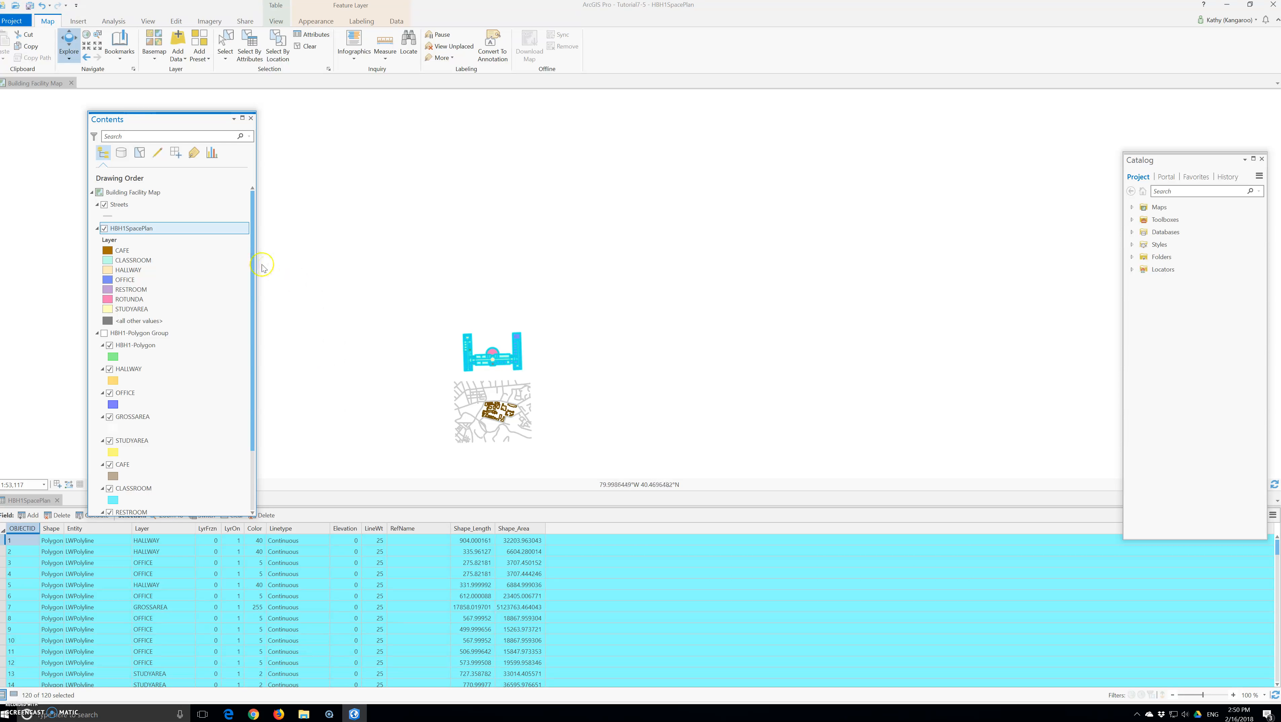
Rotate all HBH1SpacePlan features about 180 degrees with the Rotate tool so the rotunda faces south.
click(177, 22)
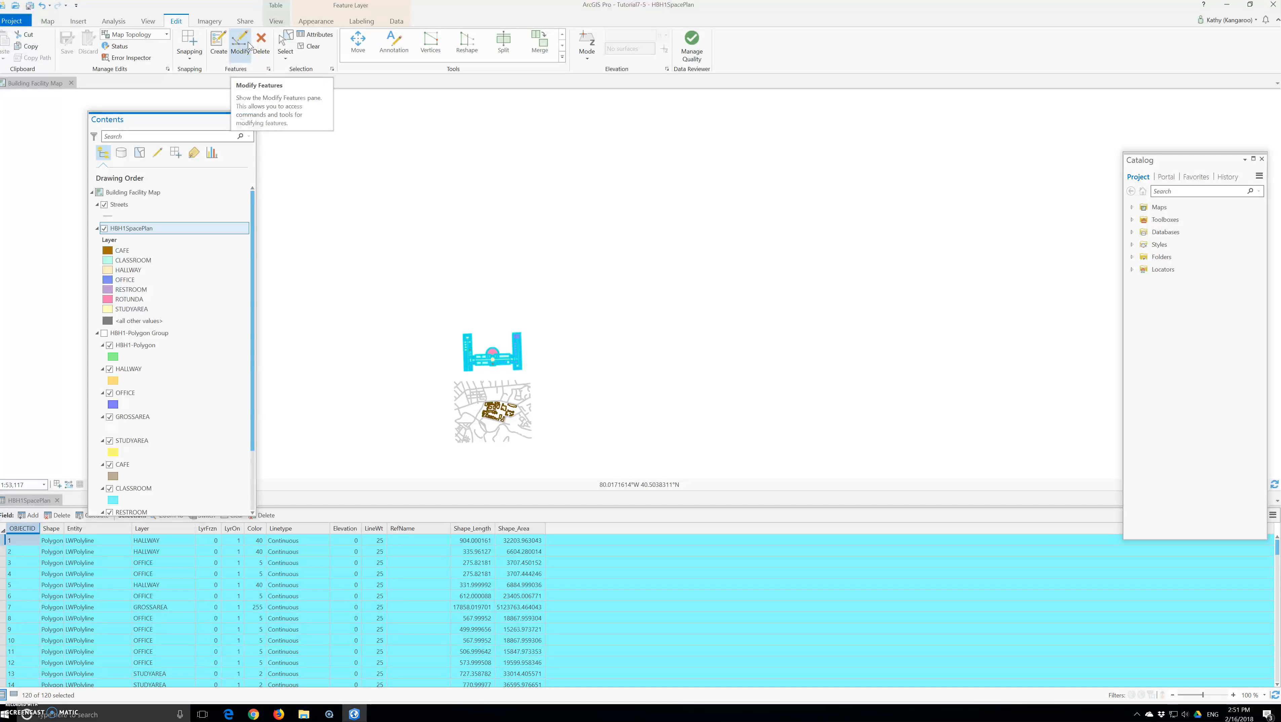
click(562, 57)
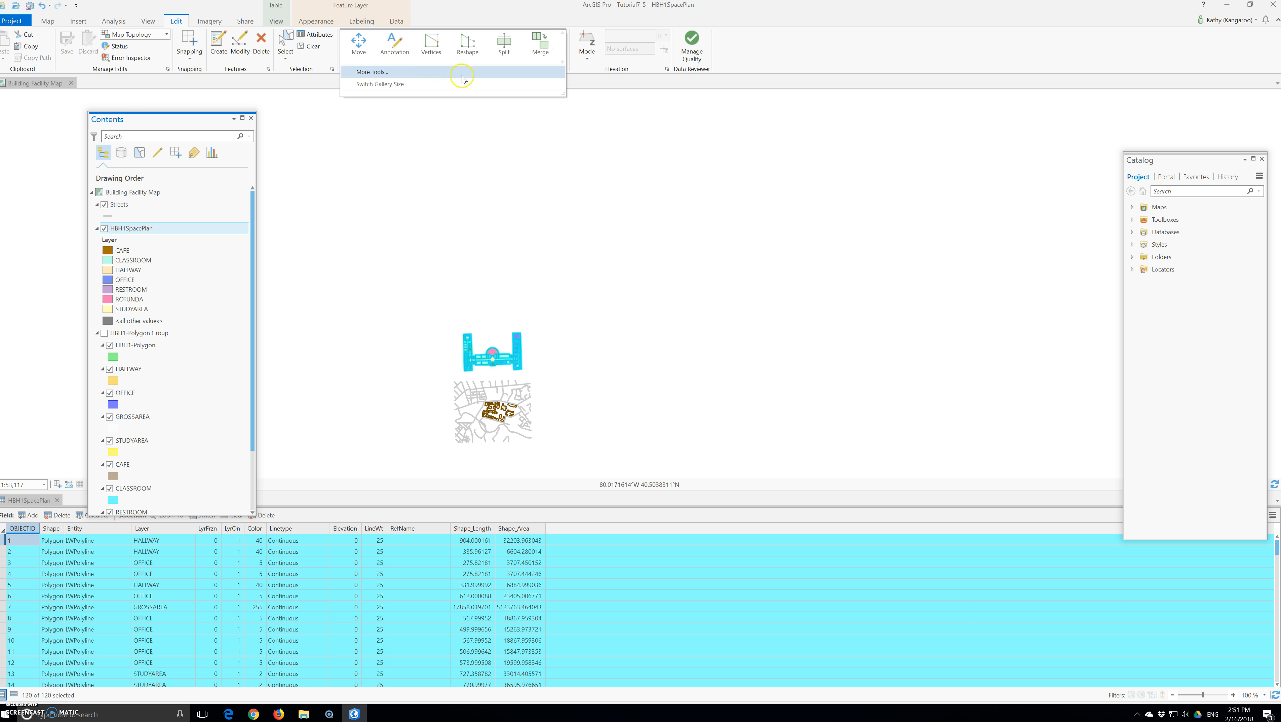
click(428, 72)
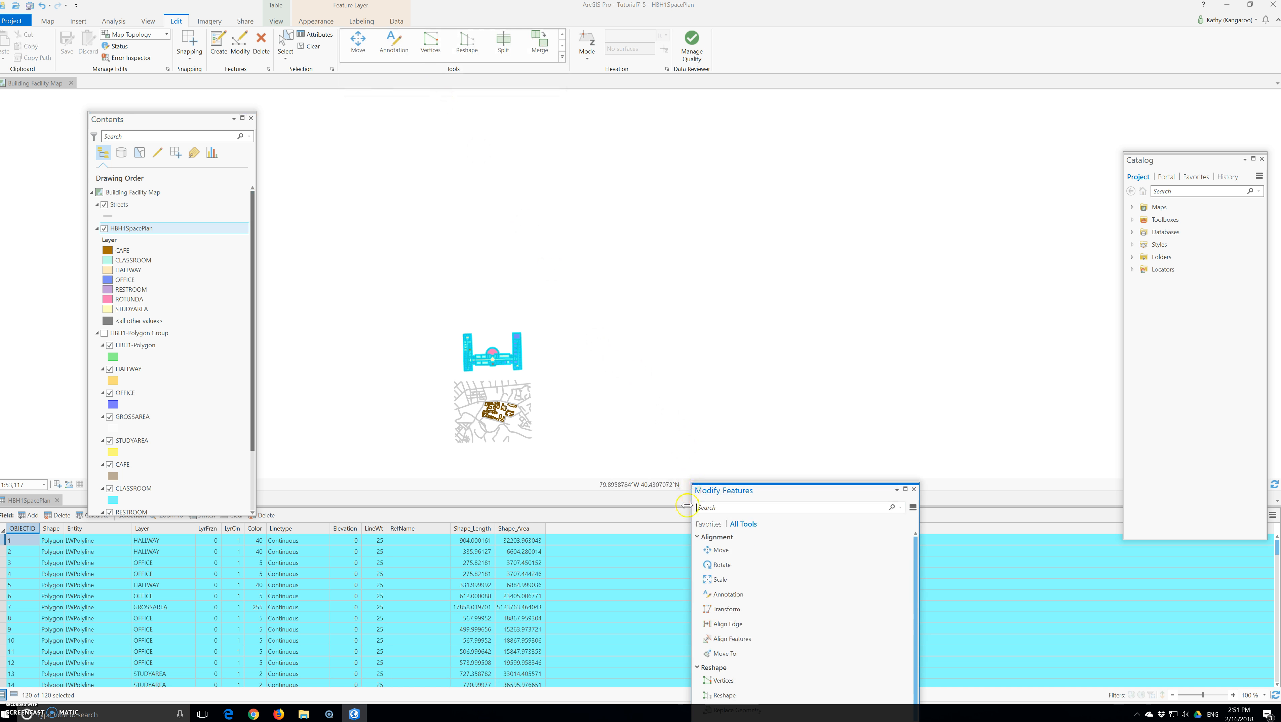
click(717, 564)
scroll(520, 389, up, 5)
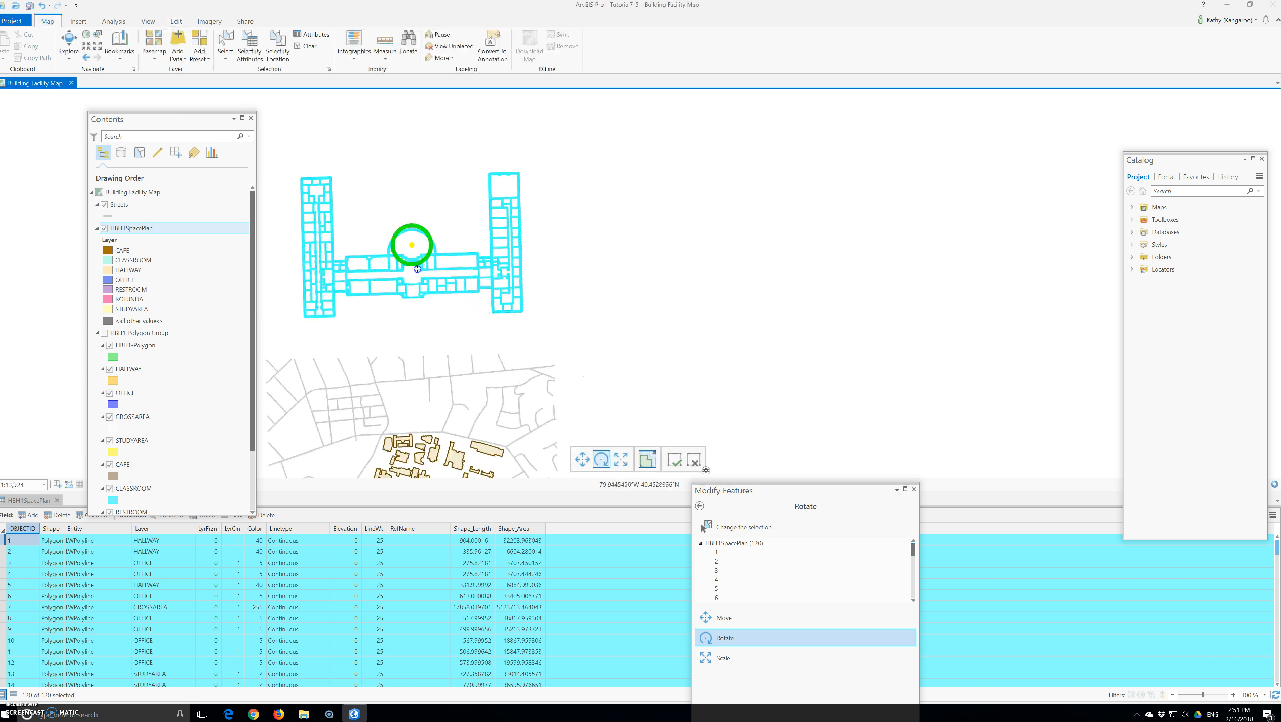
click(400, 245)
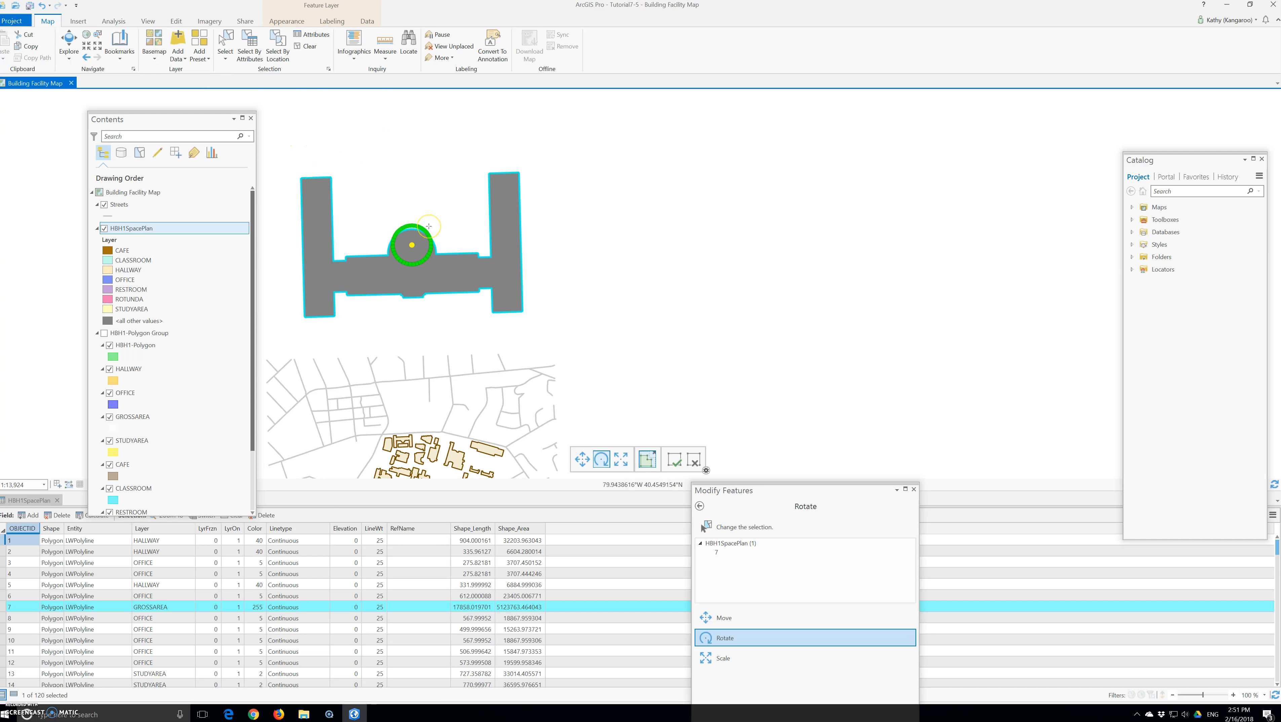
right_click(147, 228)
mouse_move(209, 366)
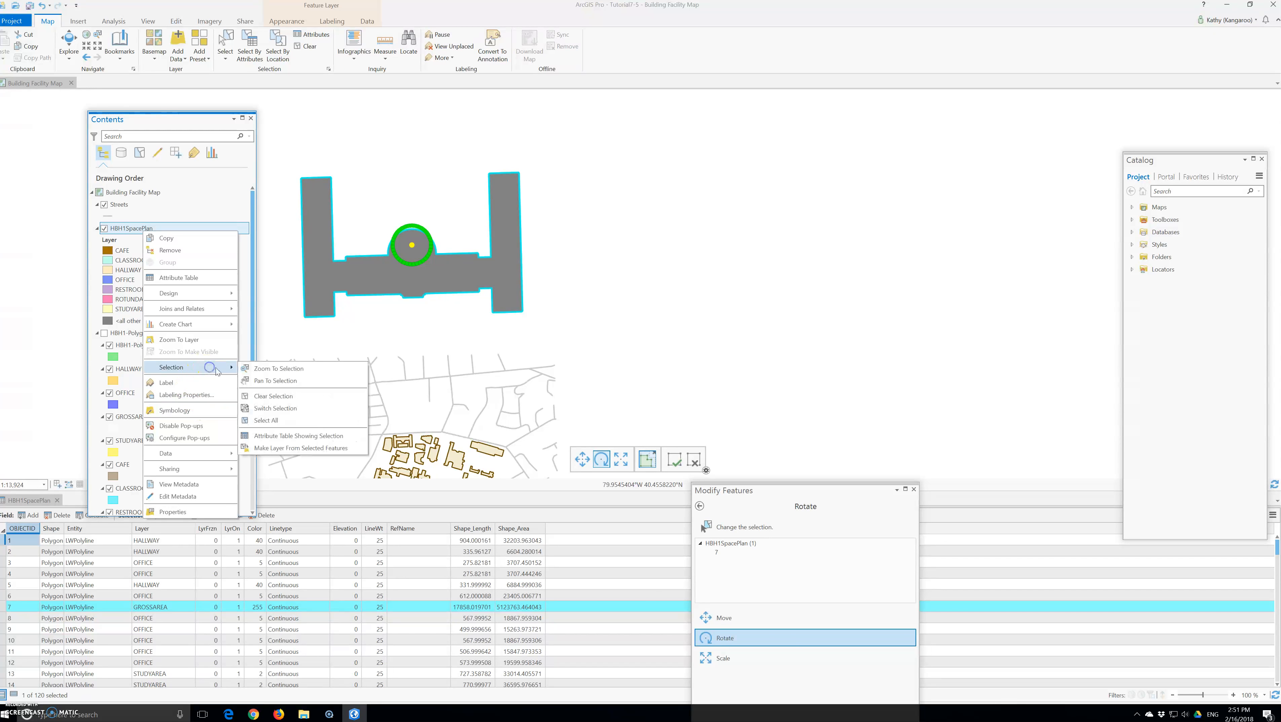
click(269, 403)
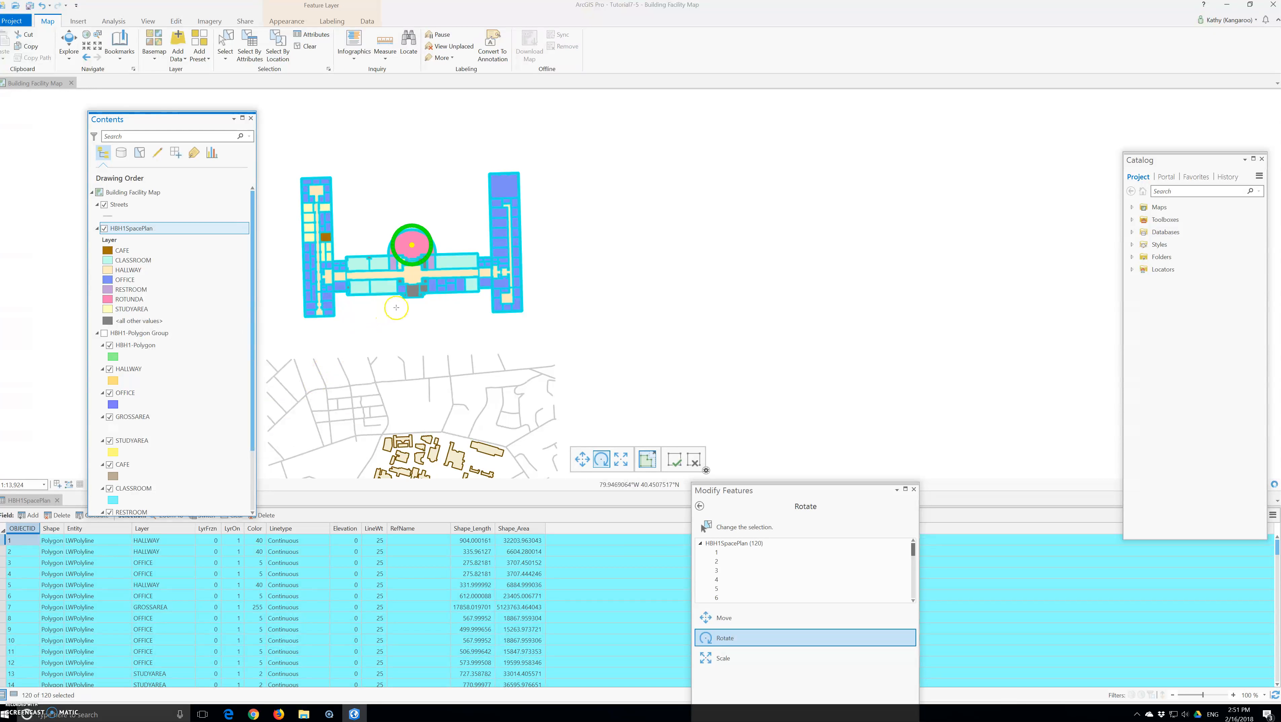
drag(410, 261, 393, 185)
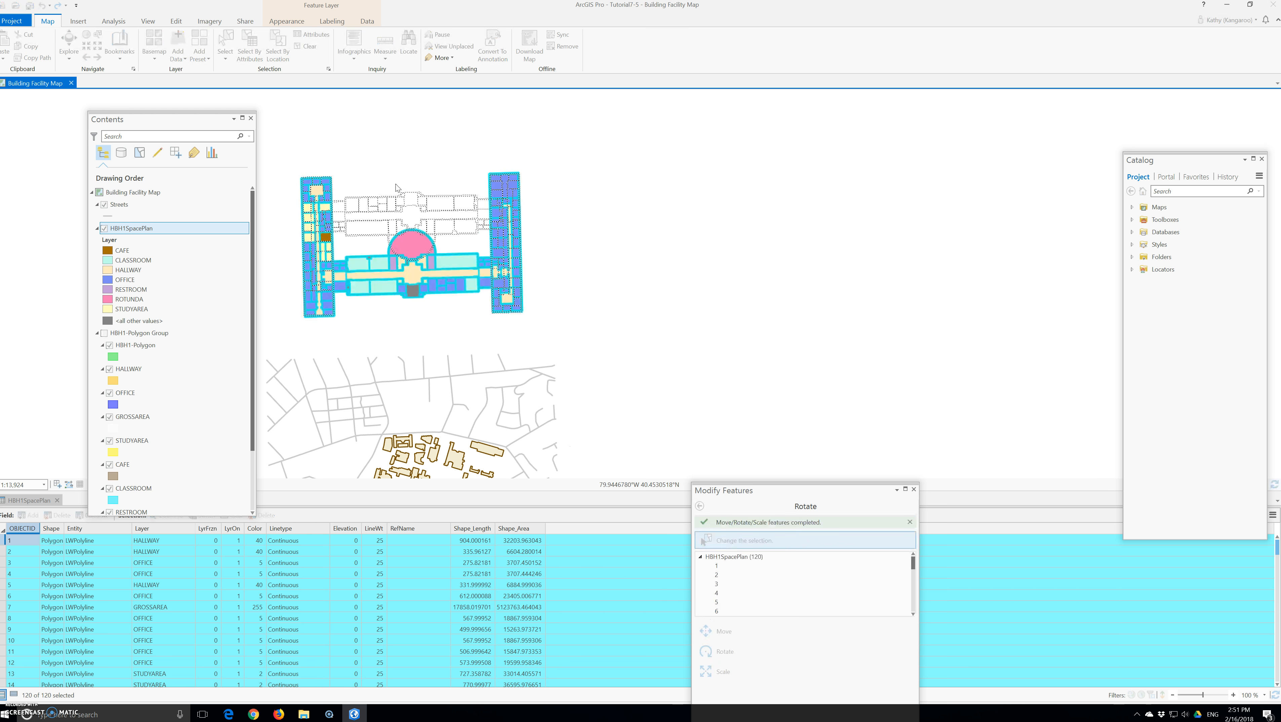
Switch to the Move tool and select all features of the rotated HBH1SpacePlan layer again.
click(410, 200)
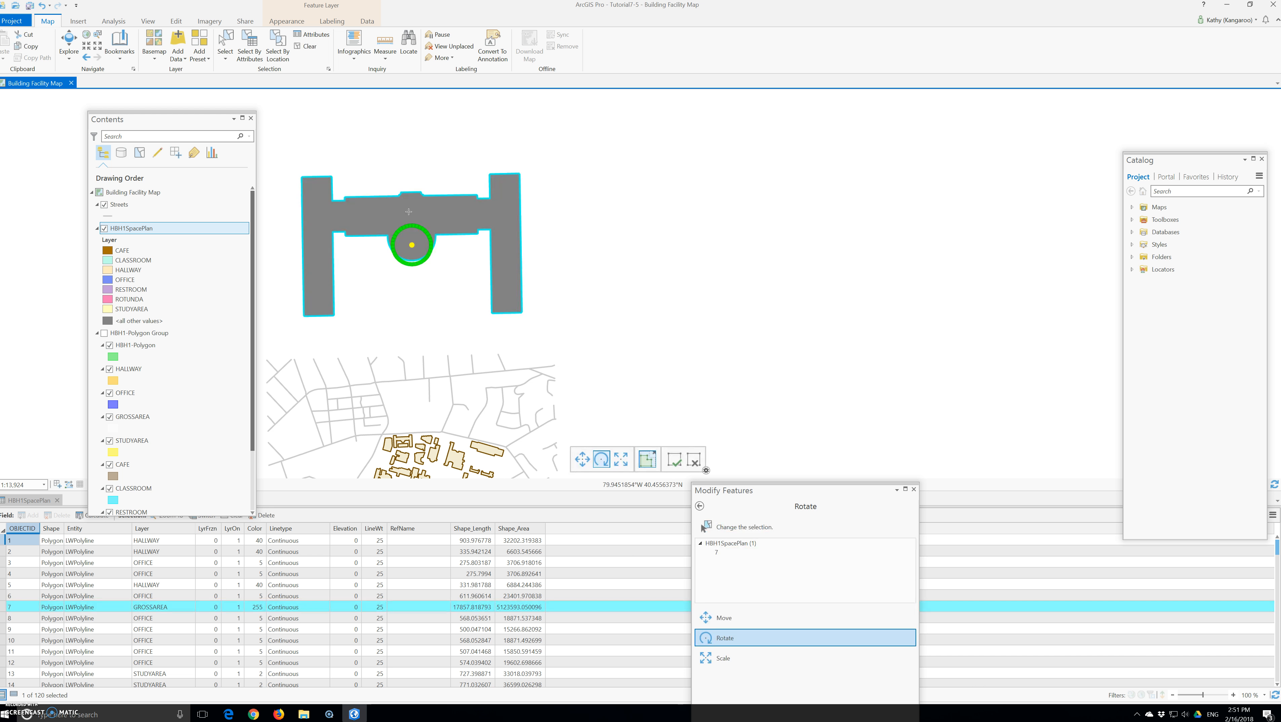
click(410, 243)
click(176, 21)
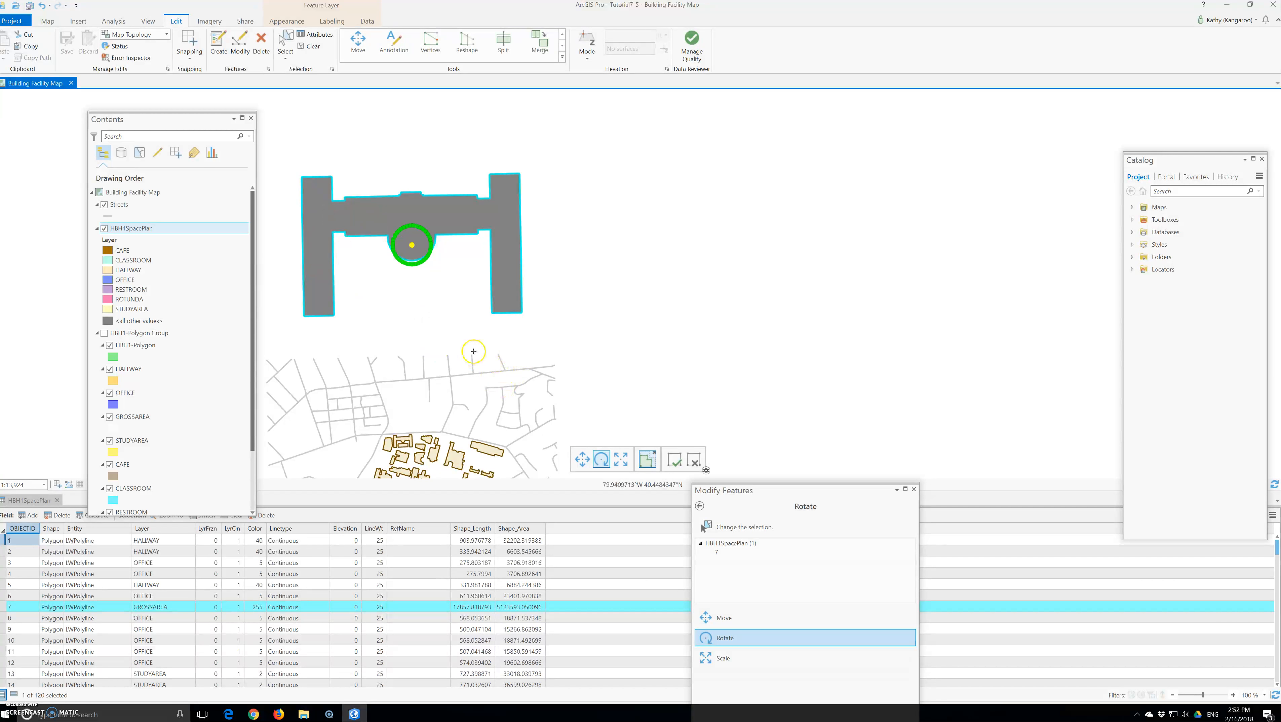
click(582, 459)
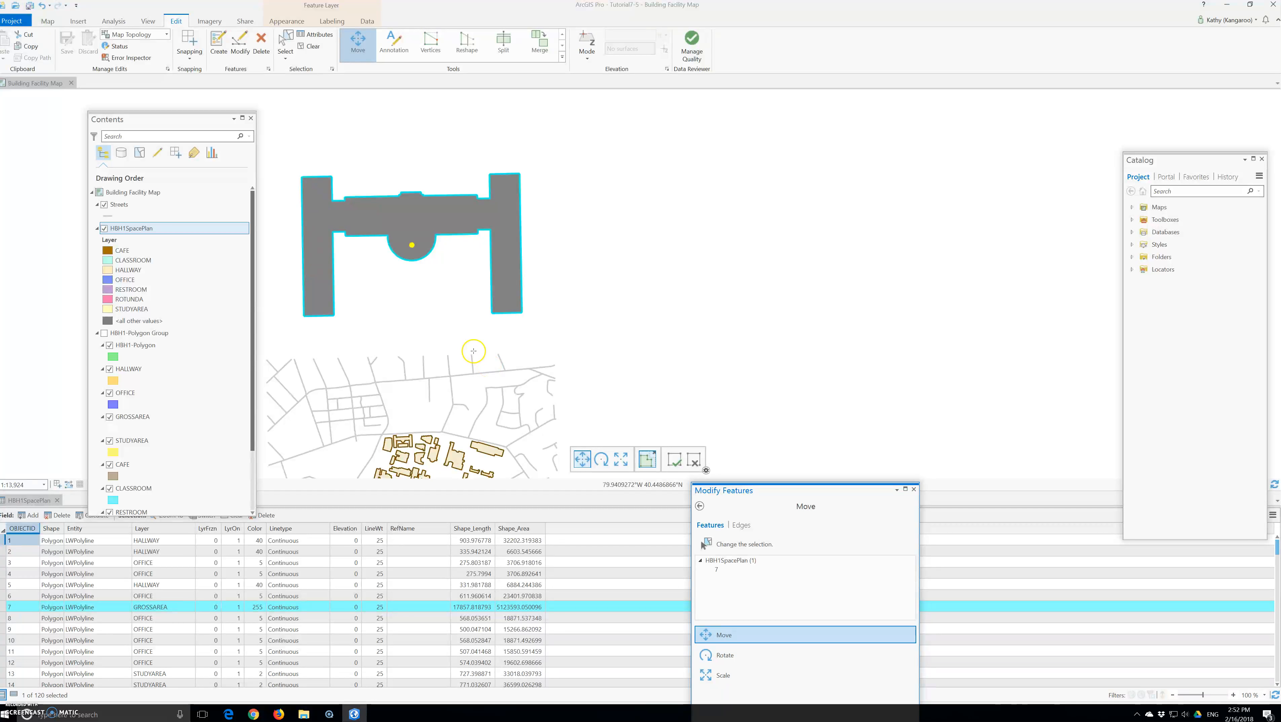
right_click(132, 229)
mouse_move(161, 365)
click(255, 396)
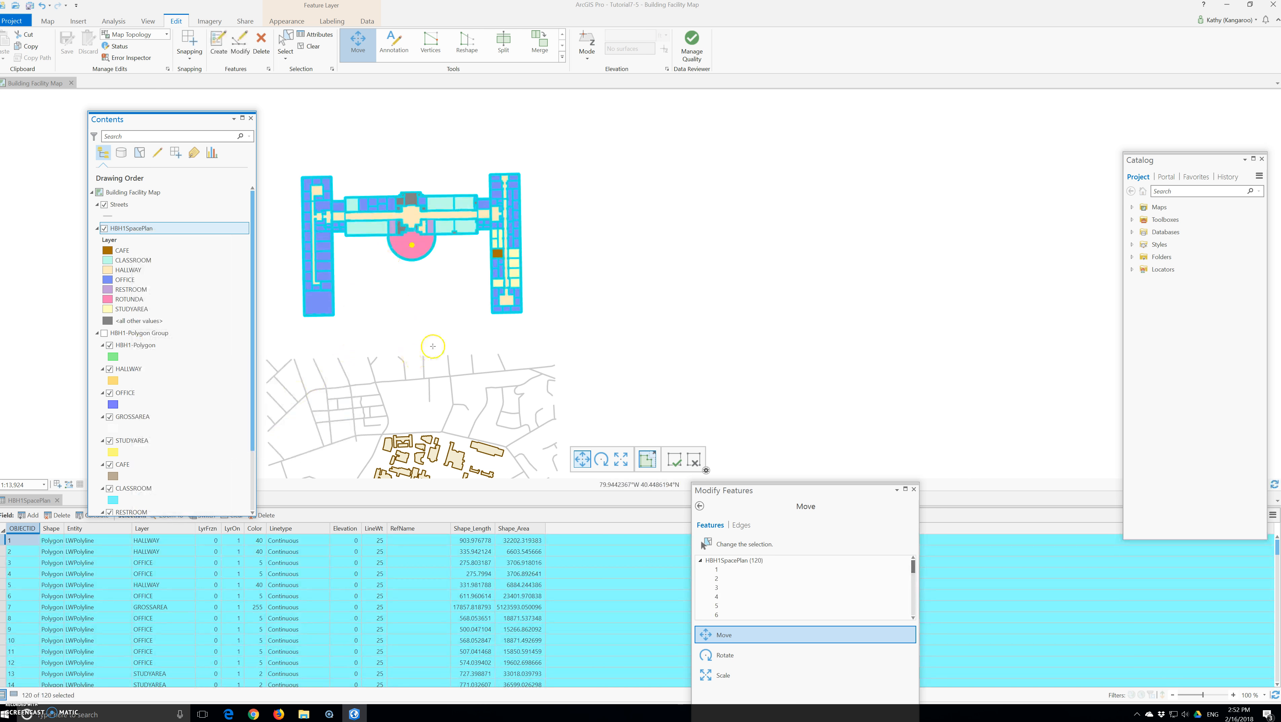
Move the whole selected floor plan south onto the street network, overlapping the study area buildings.
scroll(482, 331, down, 2)
drag(448, 276, 437, 387)
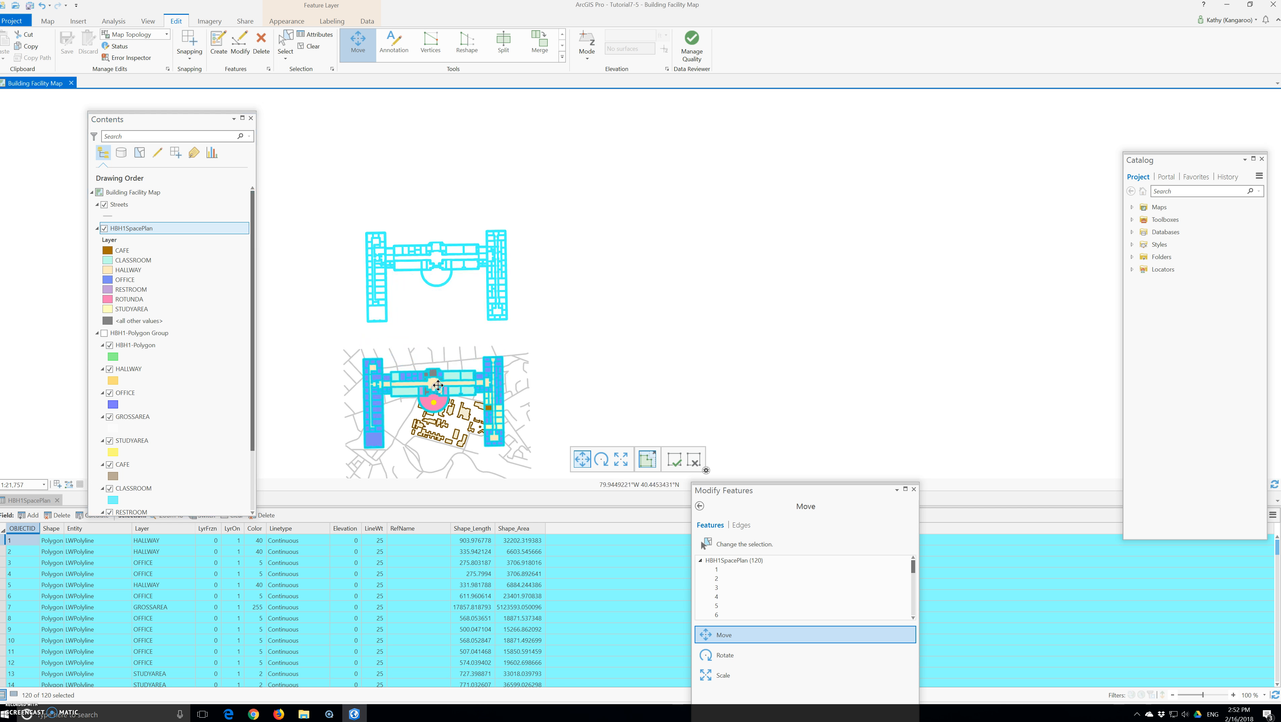
scroll(439, 384, up, 2)
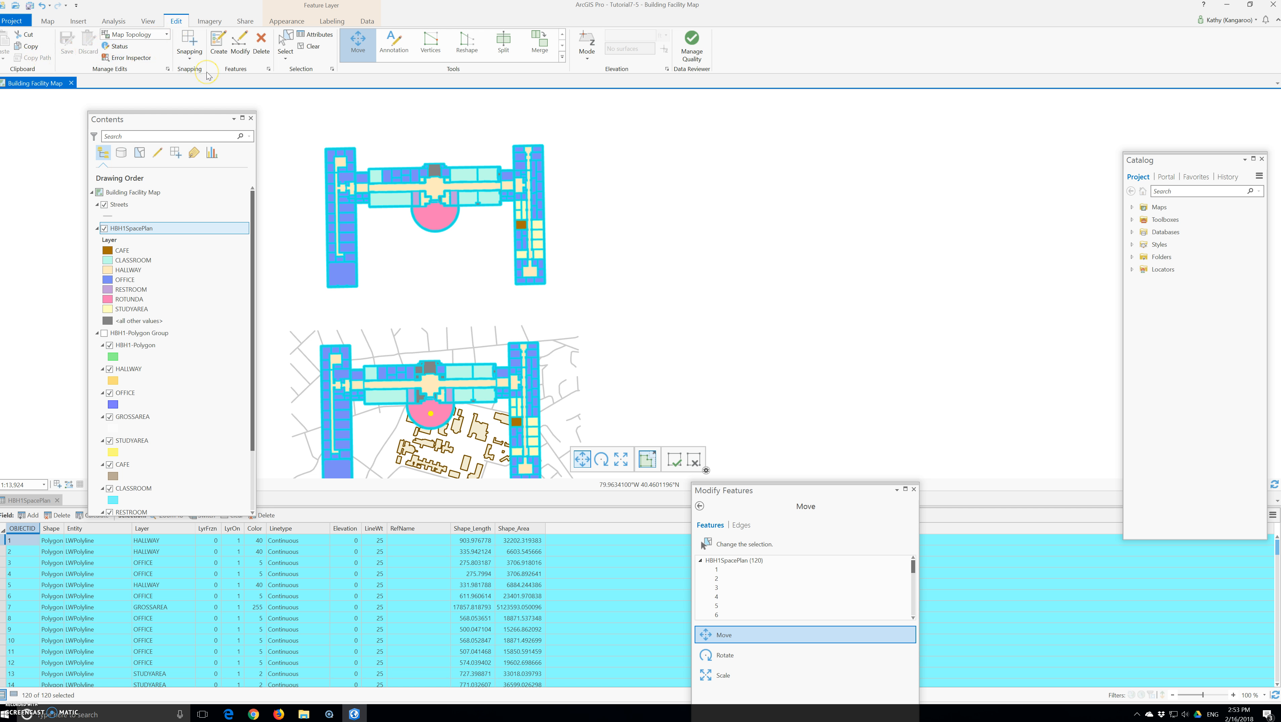
Open the Transform tool for the selected floor plan, set the transformation method to Similarity and start adding new links.
click(562, 57)
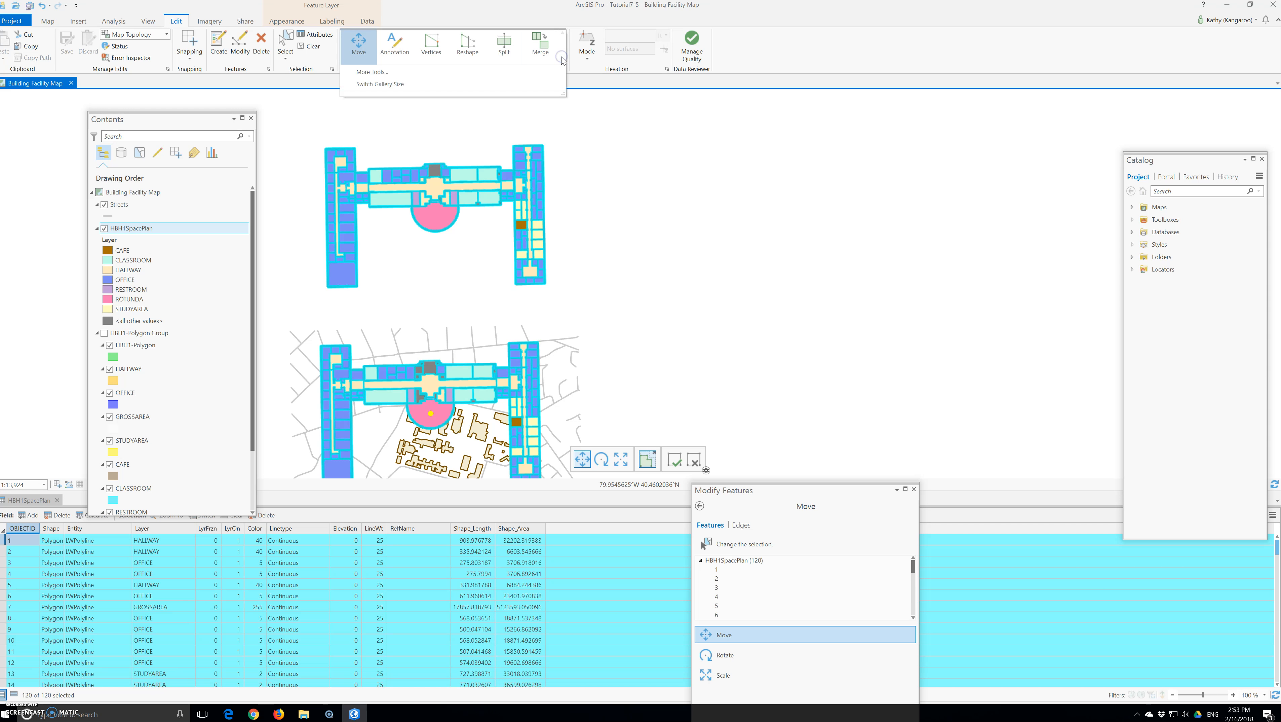
click(423, 73)
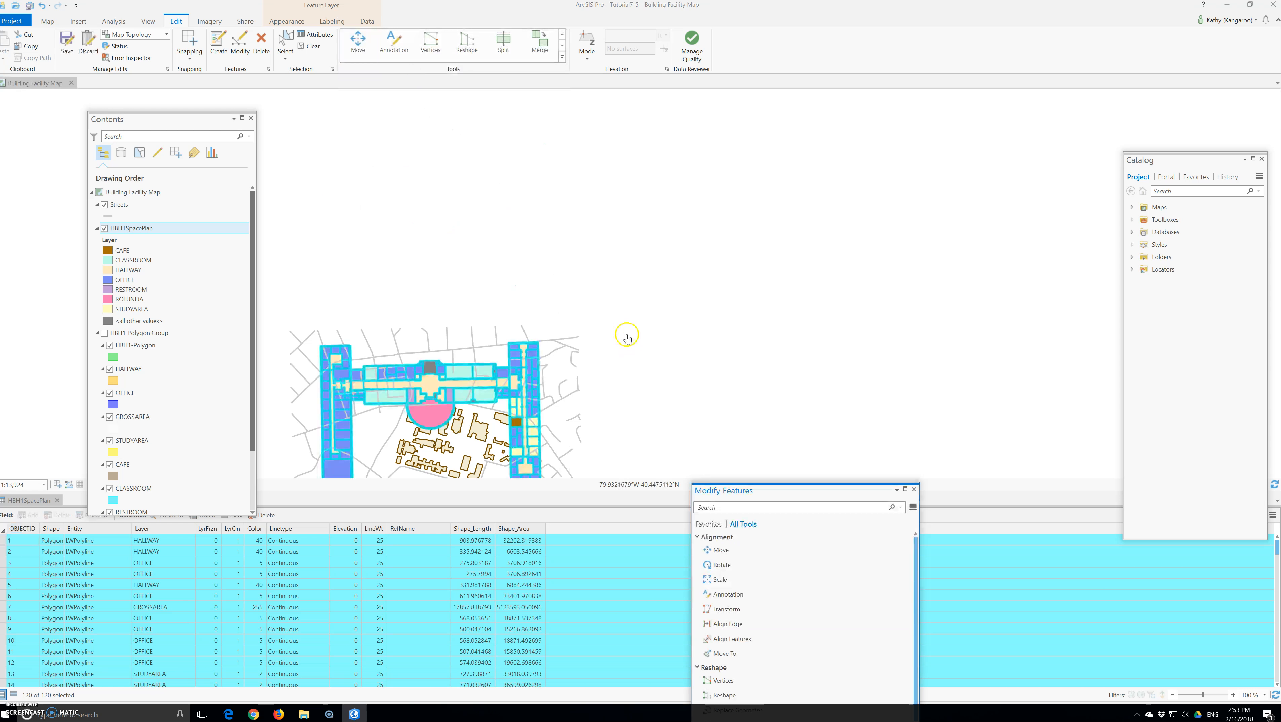
drag(768, 492, 814, 295)
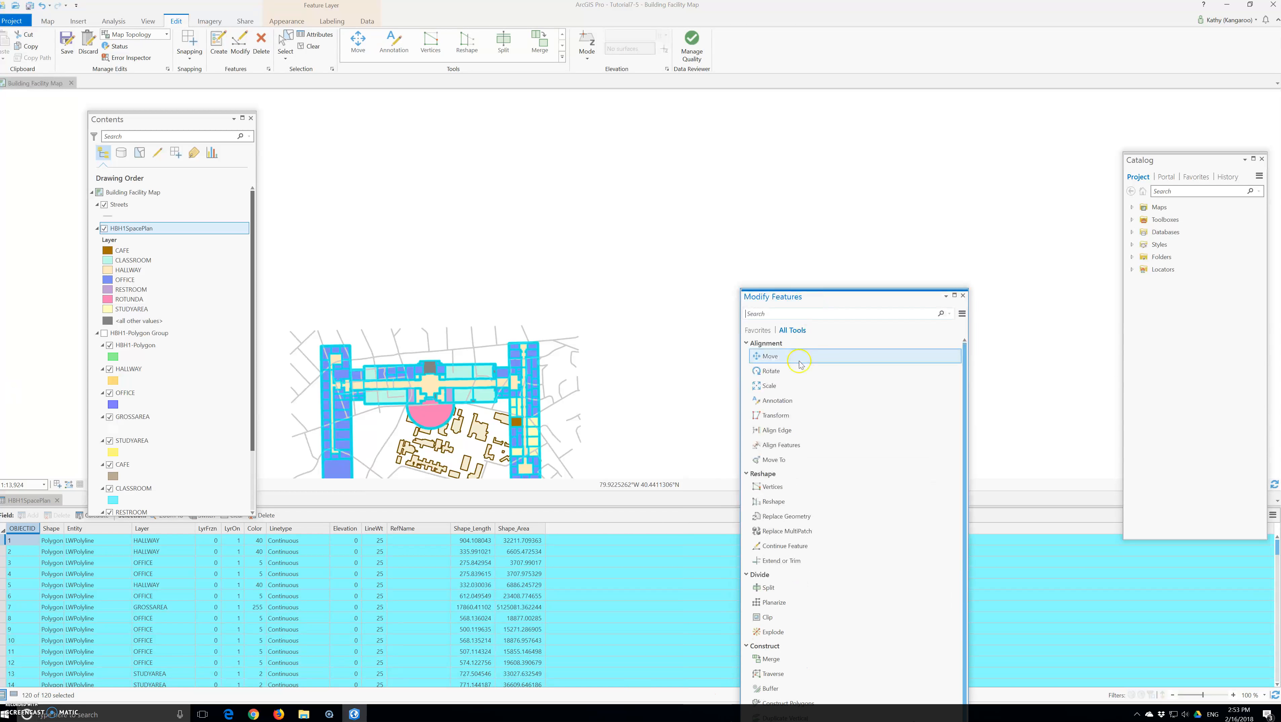
click(770, 422)
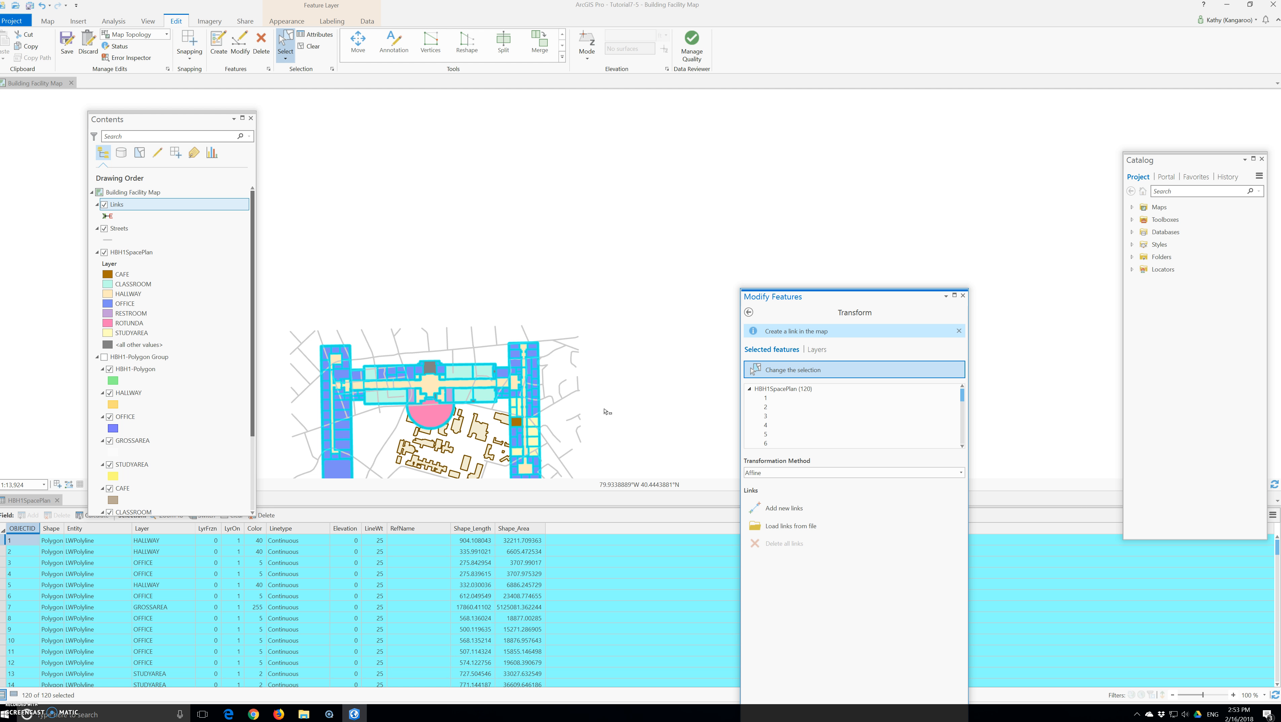
click(791, 471)
click(784, 491)
click(789, 509)
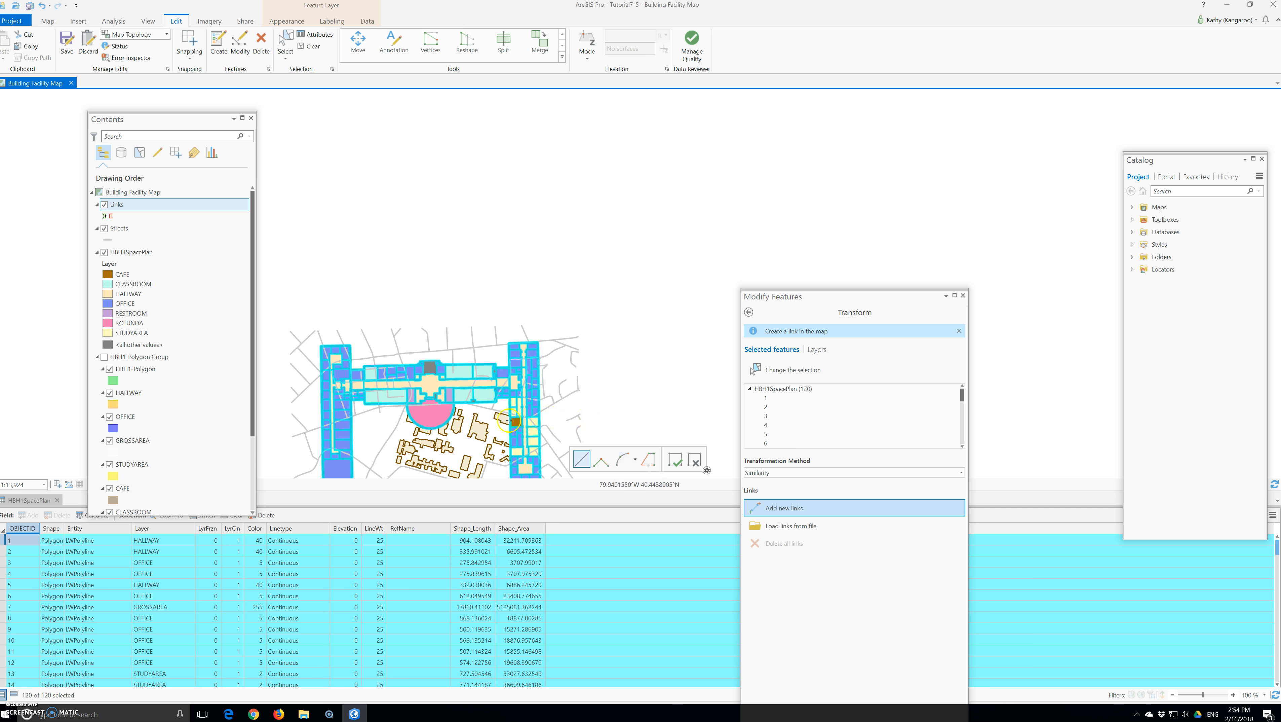
scroll(507, 414, down, 1)
scroll(508, 412, up, 5)
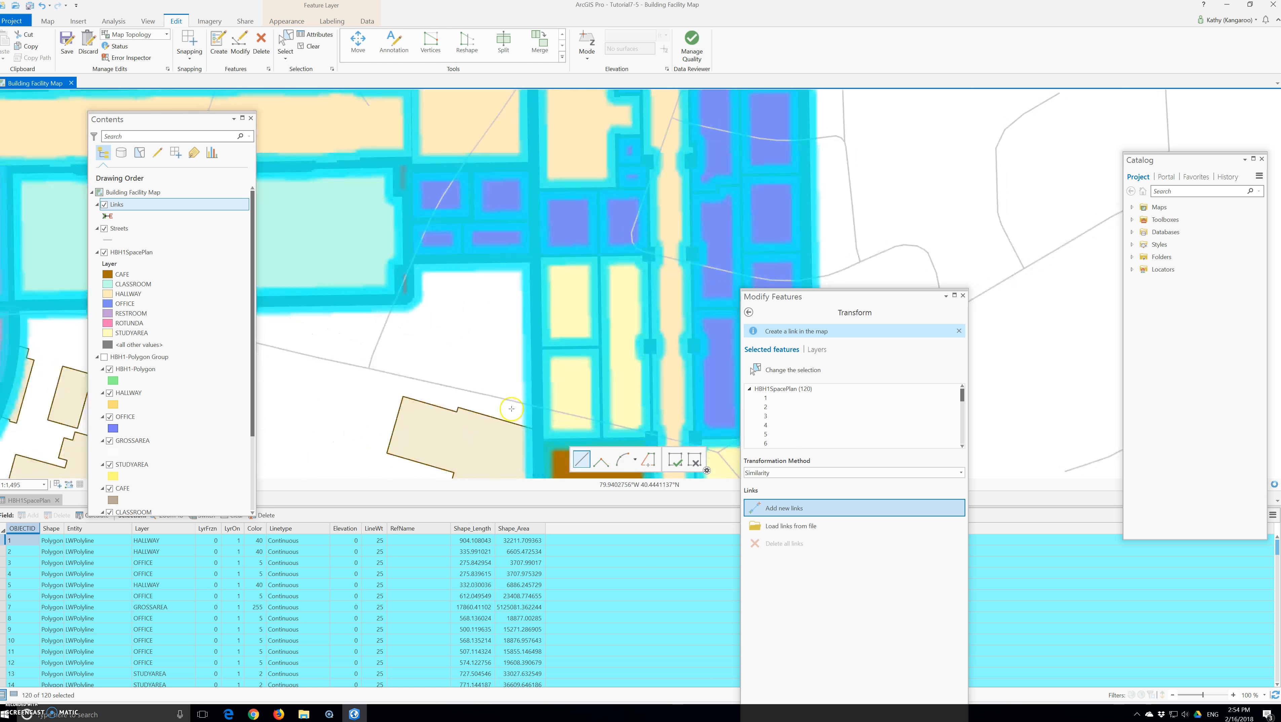
scroll(511, 409, down, 2)
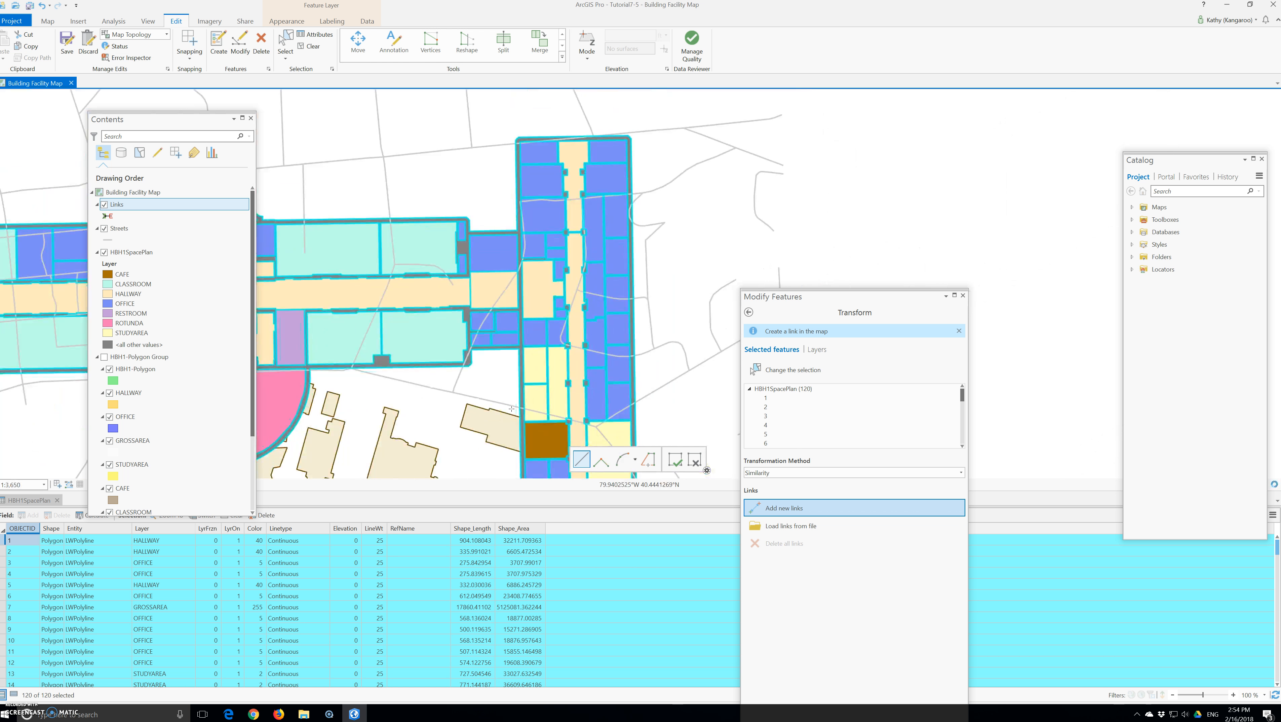
scroll(511, 408, down, 1)
scroll(511, 408, down, 1)
Save all edits made to the floor plan.
click(70, 51)
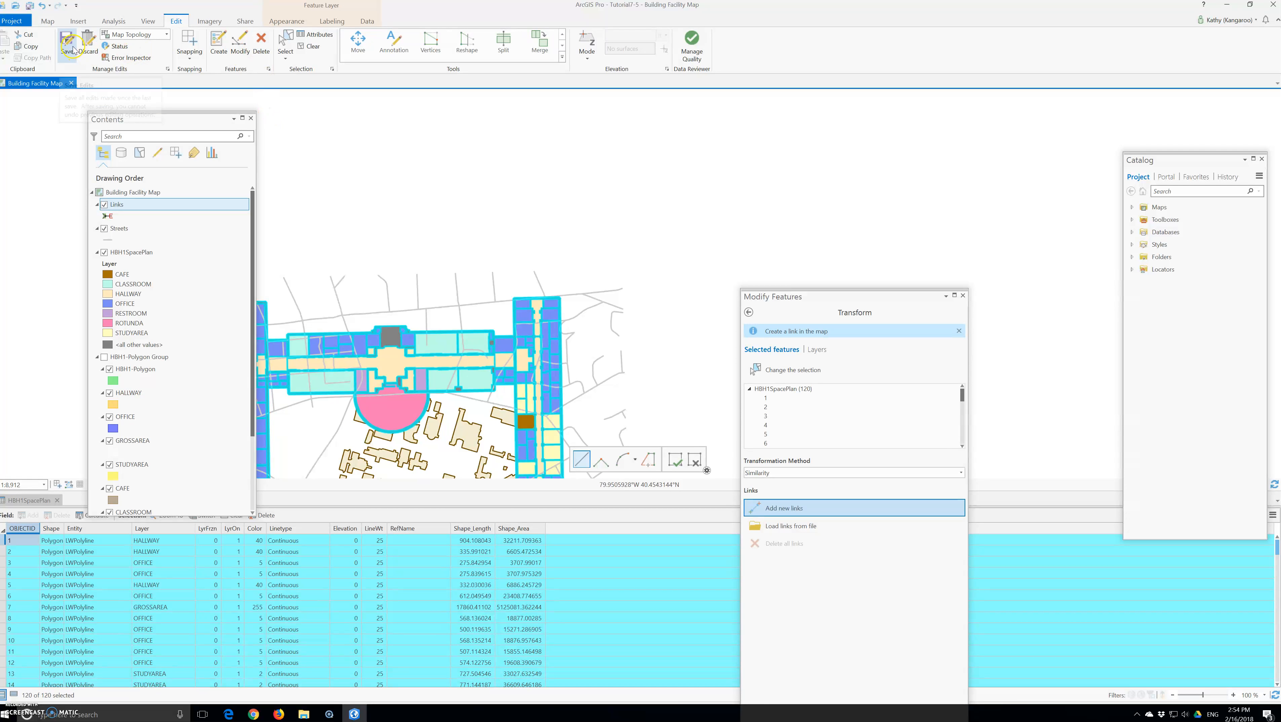
click(67, 47)
click(646, 364)
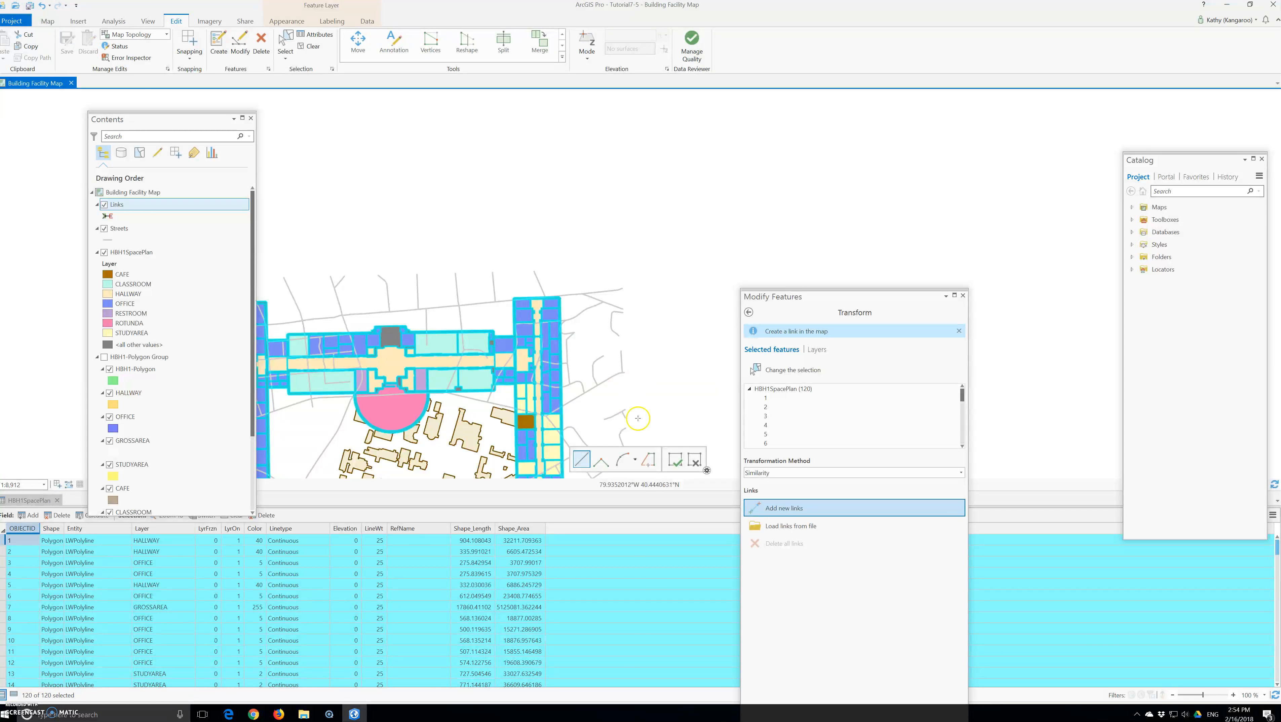
Move the whole selected floor plan north so it clears the campus buildings, and save all edits.
click(212, 57)
click(386, 325)
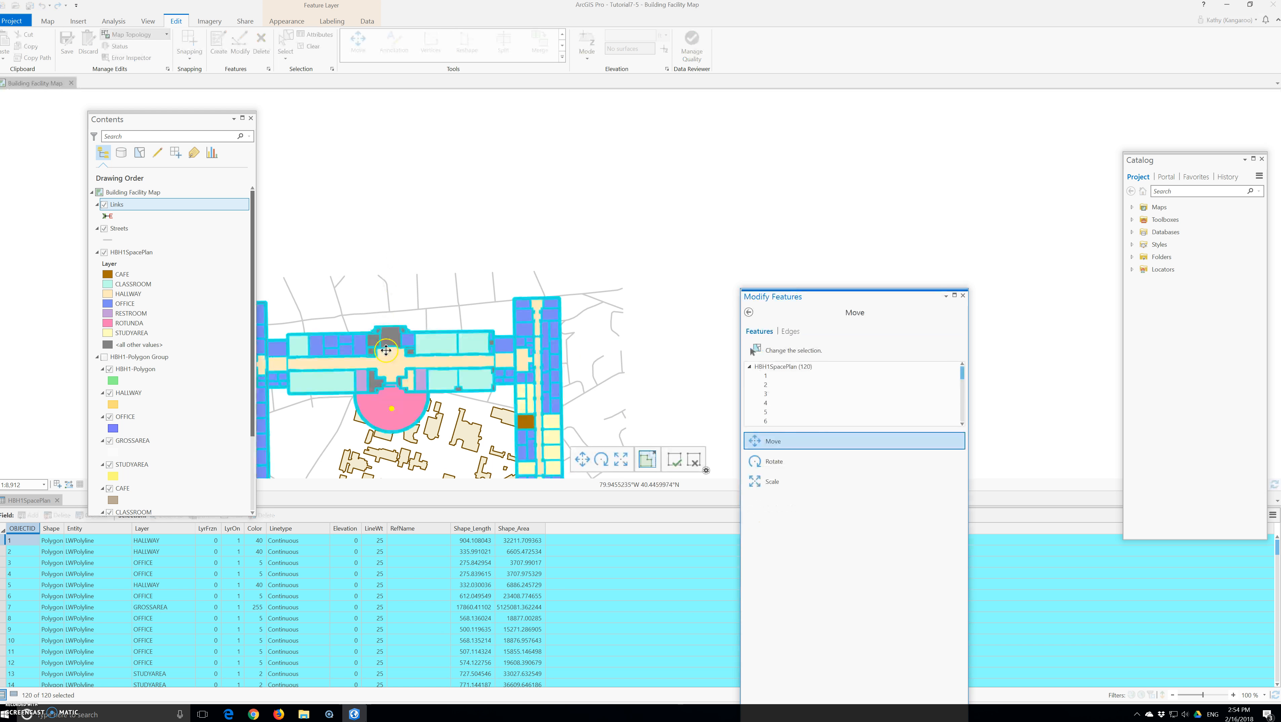
drag(387, 352, 438, 234)
click(438, 234)
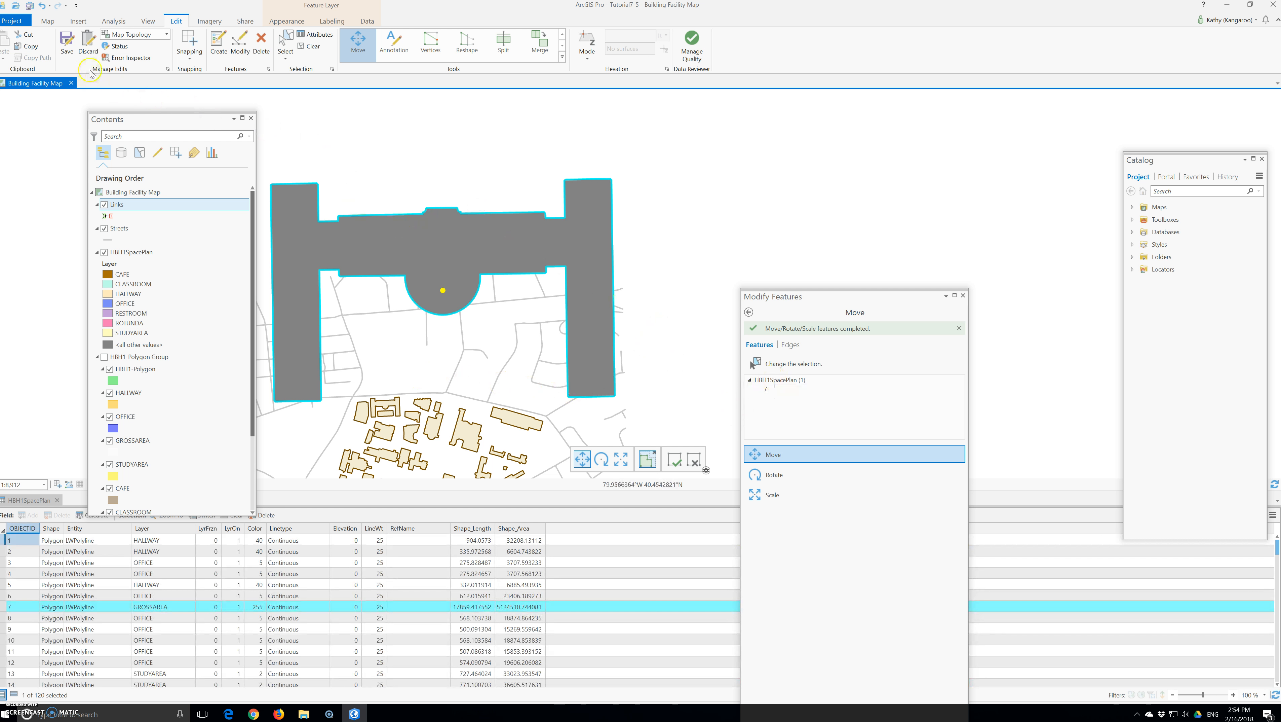
click(67, 55)
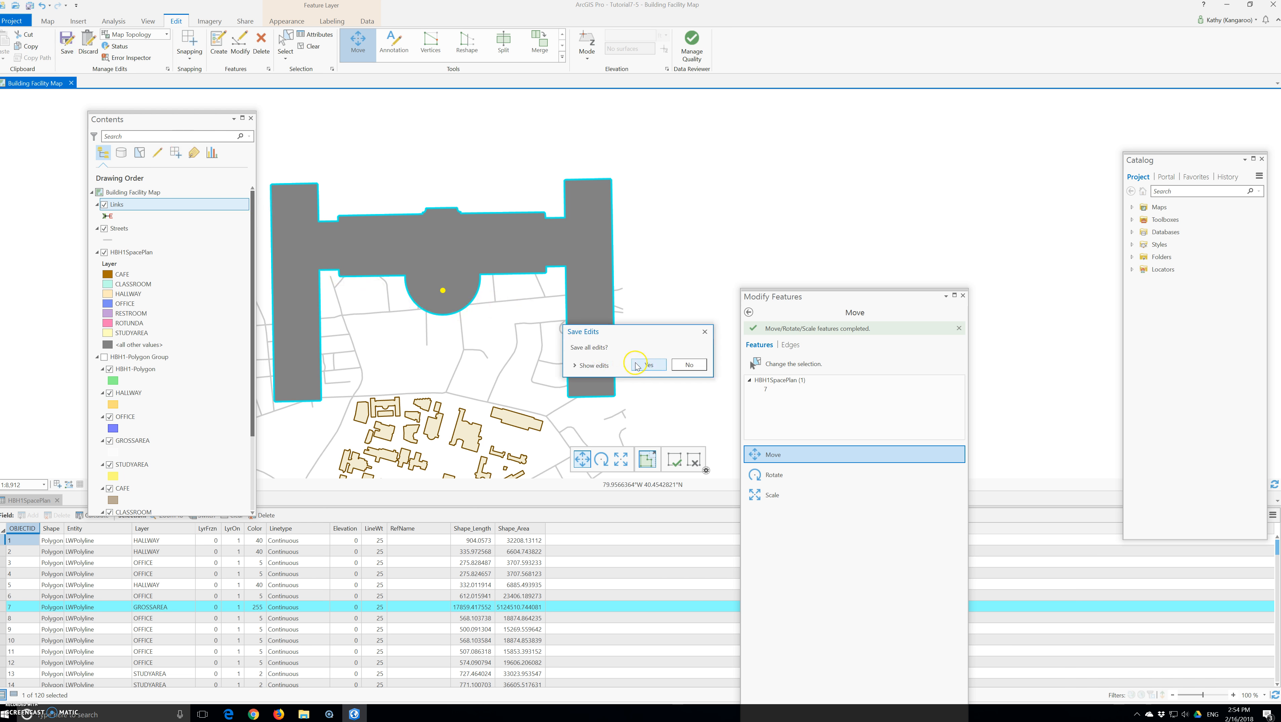
click(646, 366)
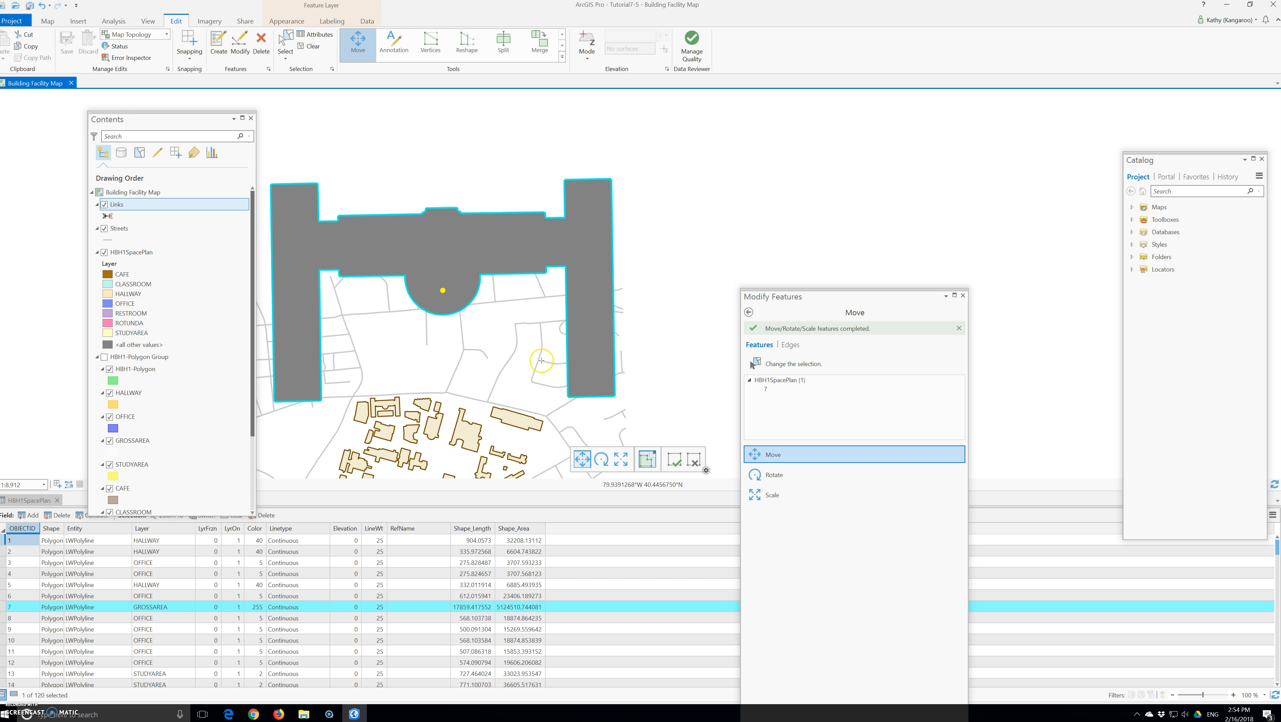
Clear the current selection and enlarge the map area so the entire floor plan and the campus buildings fit in view.
scroll(465, 351, up, 1)
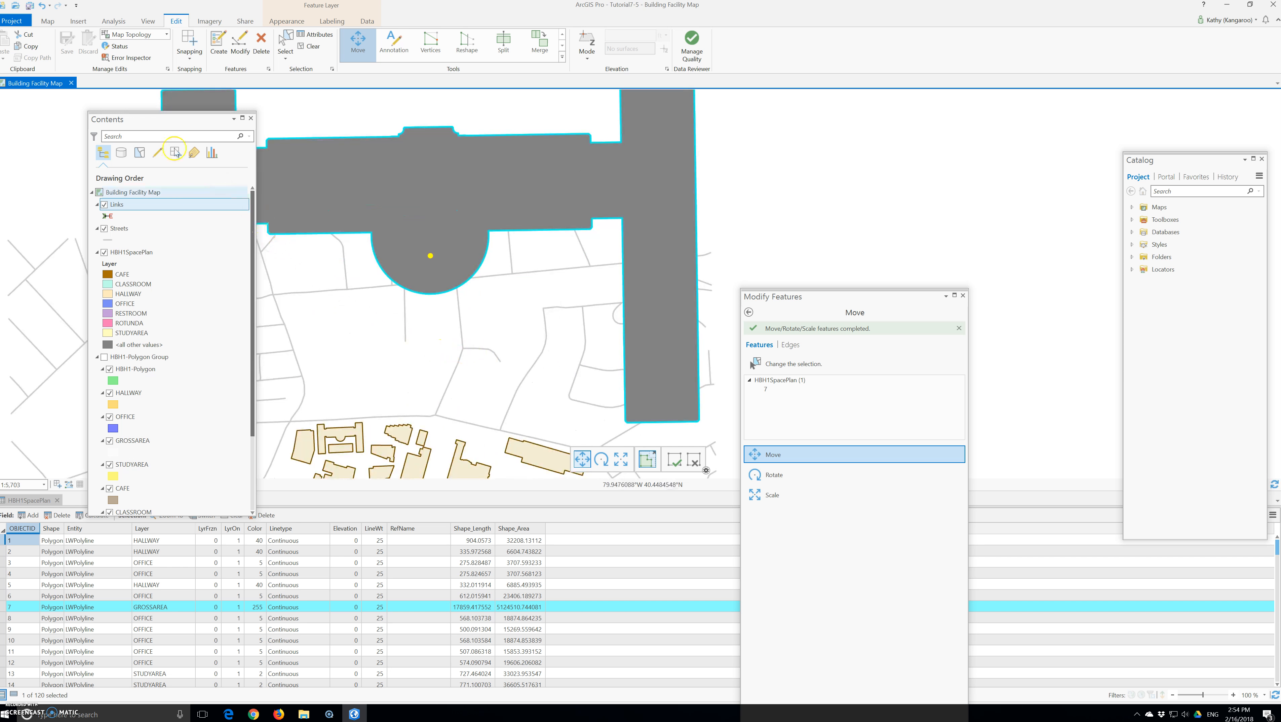
click(47, 21)
click(461, 328)
click(69, 42)
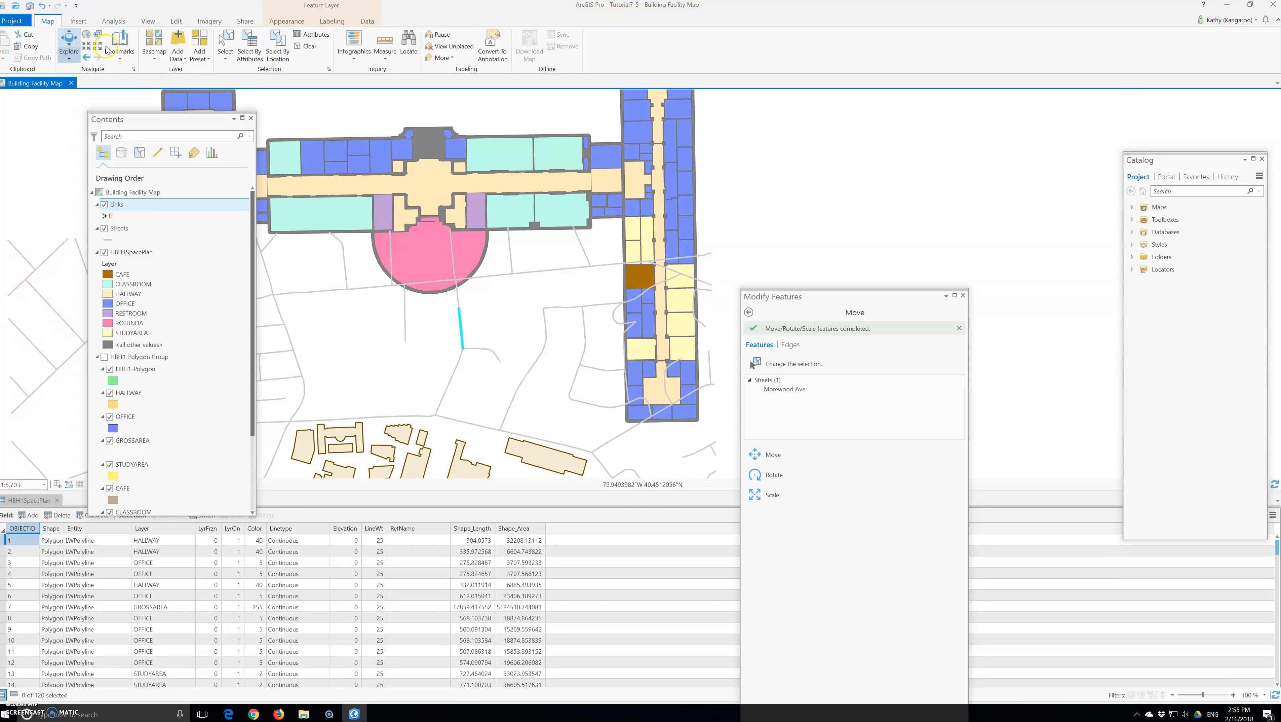
click(306, 50)
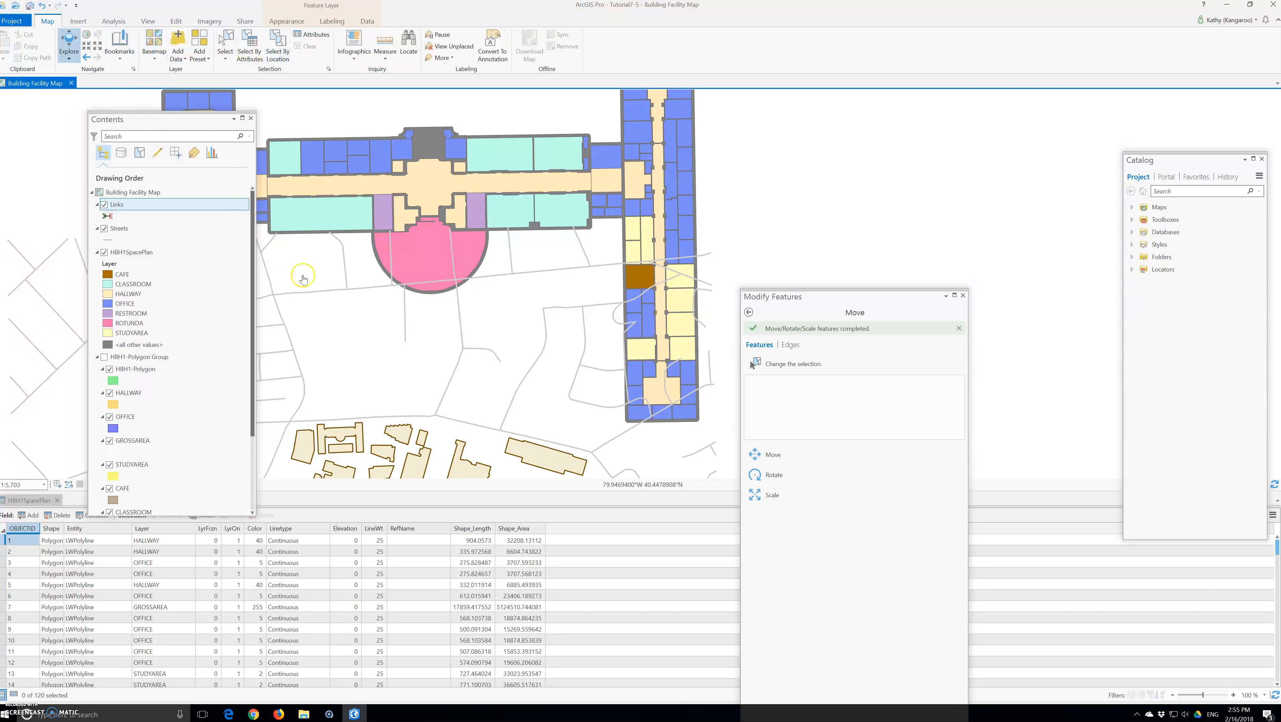
drag(375, 305, 514, 302)
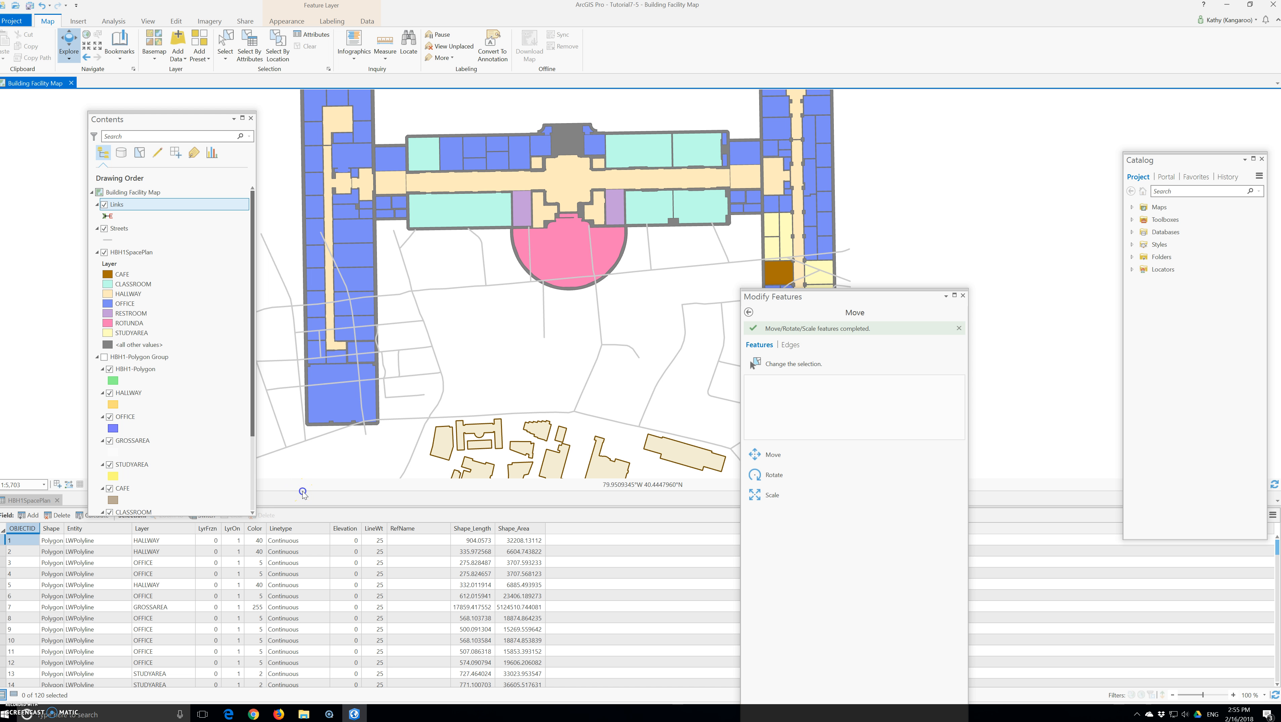
drag(300, 506, 306, 639)
drag(839, 296, 1045, 208)
Select all features of the HBH1SpacePlan layer and reopen the Transform tool in add-new-links mode.
right_click(131, 252)
click(273, 399)
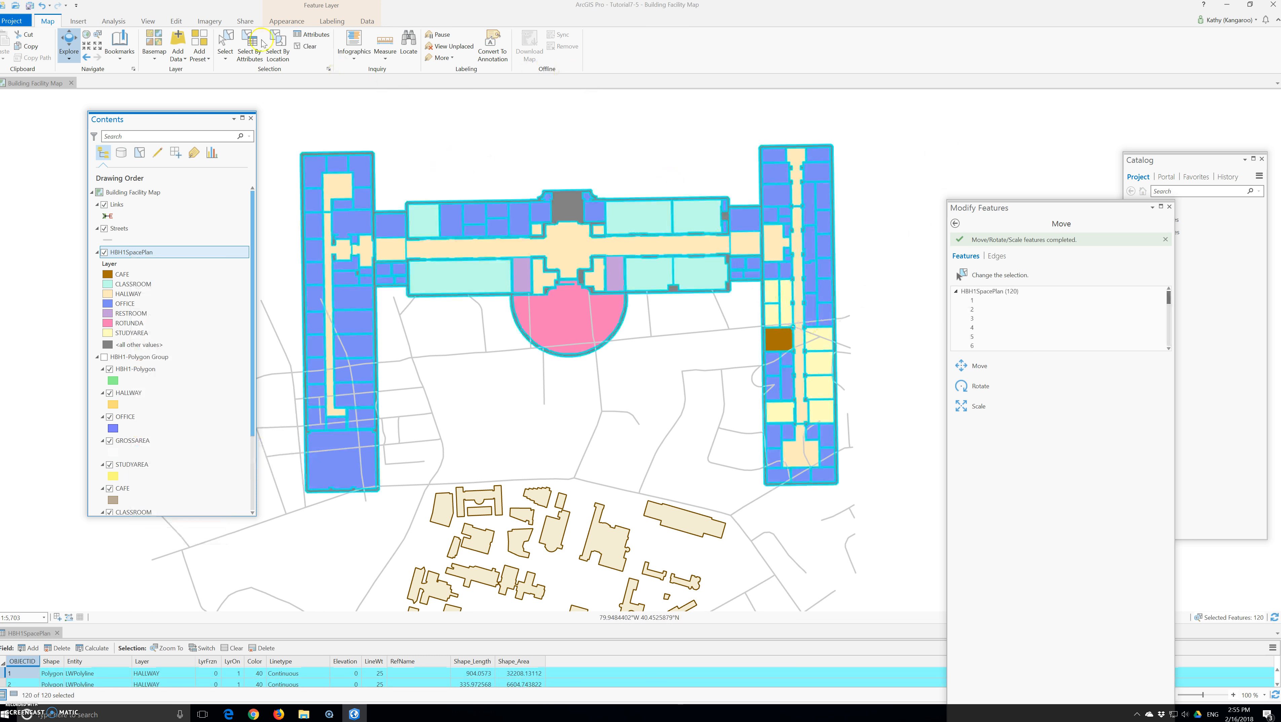
click(176, 21)
click(566, 48)
click(562, 57)
click(503, 102)
click(991, 419)
Link the two north corners of the floor plan's west wing to the matching corners of its campus building.
click(302, 153)
click(456, 488)
click(372, 153)
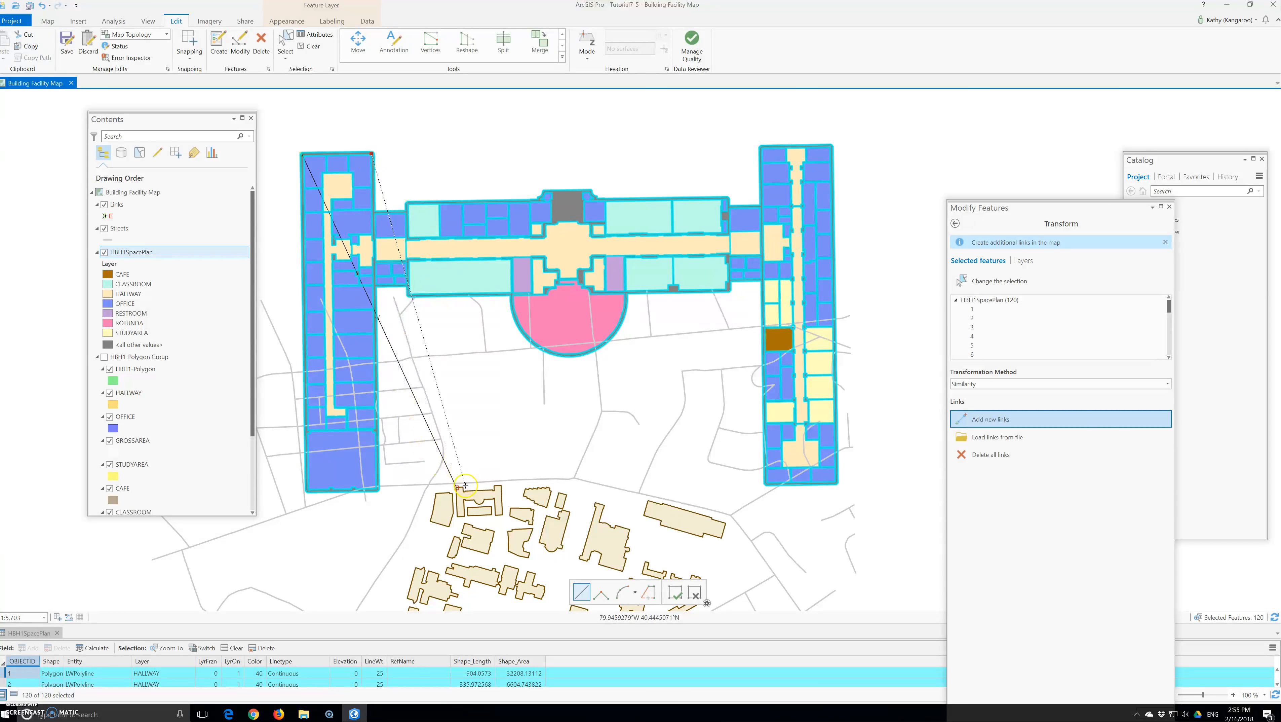
click(463, 487)
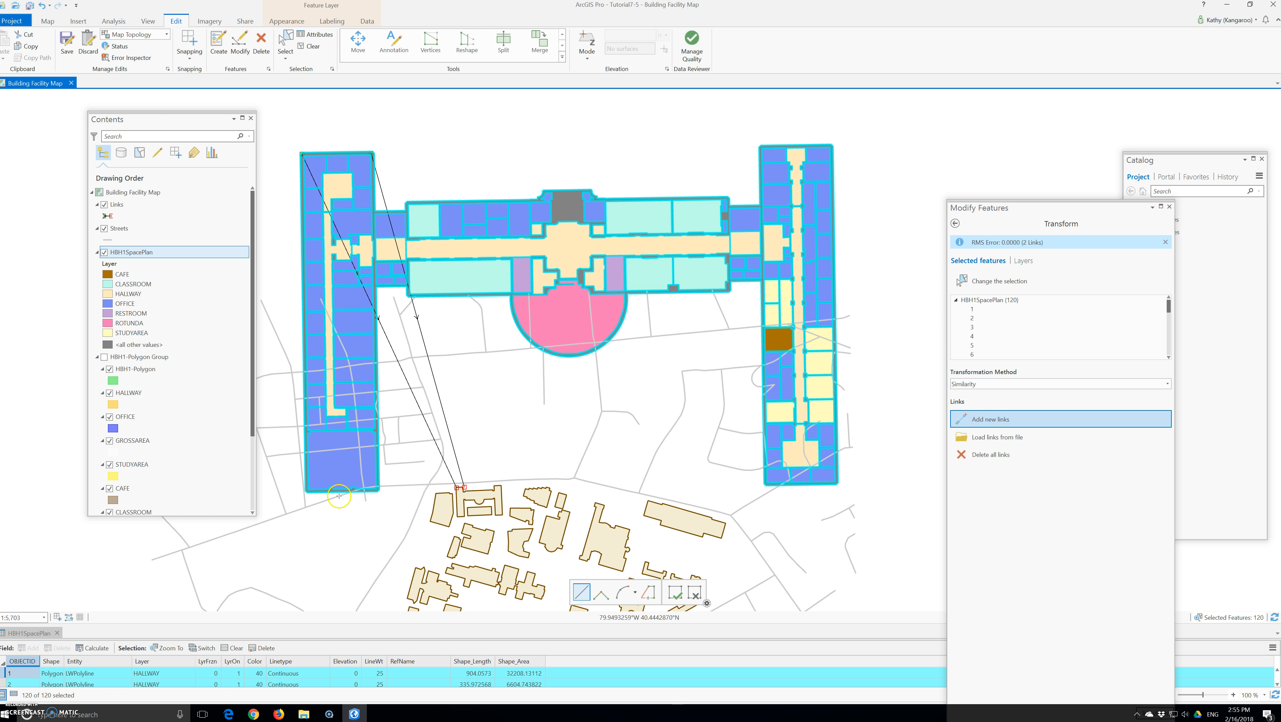
Link the two south corners of the floor plan's west wing to the matching corners of the campus building.
click(308, 491)
click(457, 516)
click(378, 488)
scroll(460, 513, up, 2)
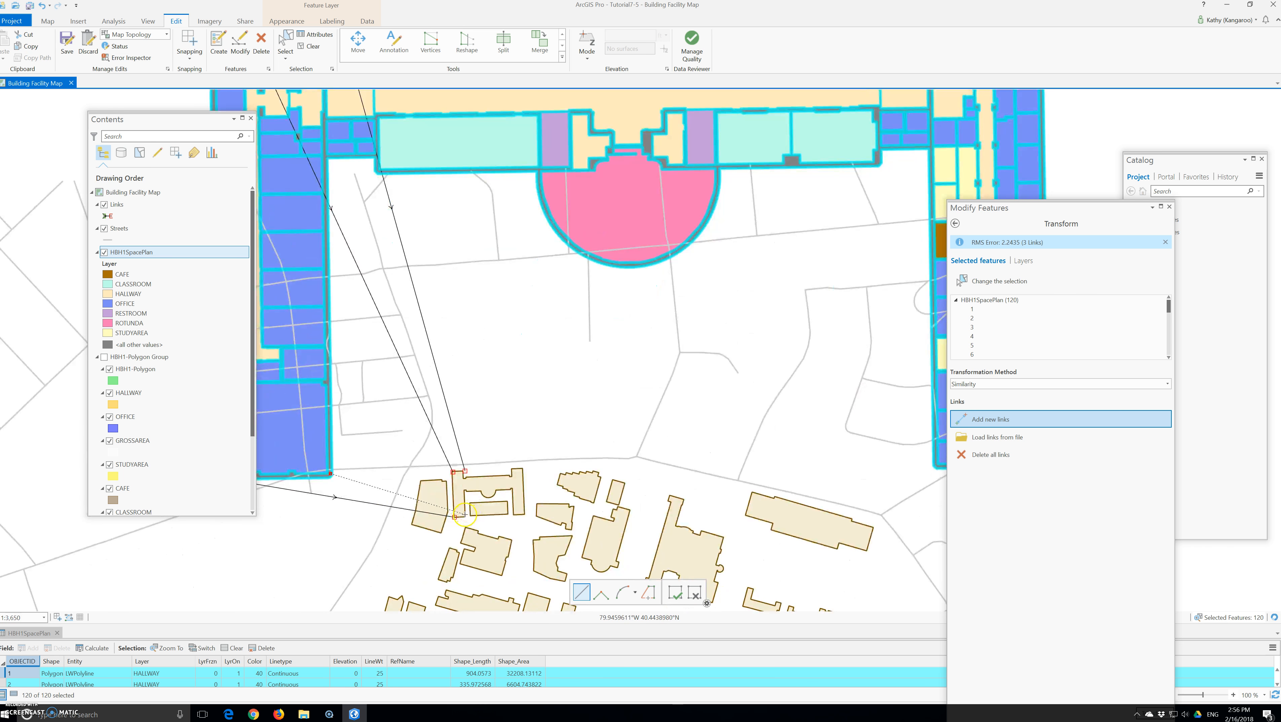
click(465, 514)
scroll(577, 430, down, 4)
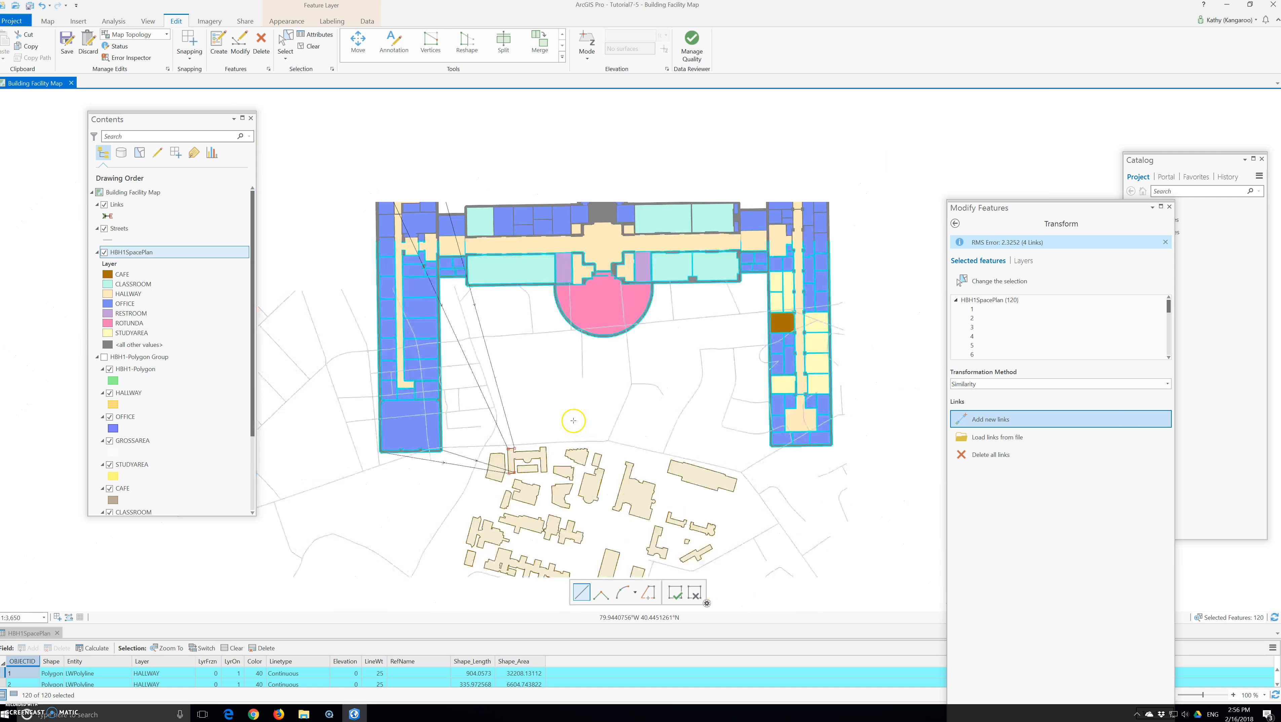
Link the two north corners of the floor plan's east wing to the matching corners of the campus building.
click(723, 222)
click(550, 434)
scroll(550, 435, up, 2)
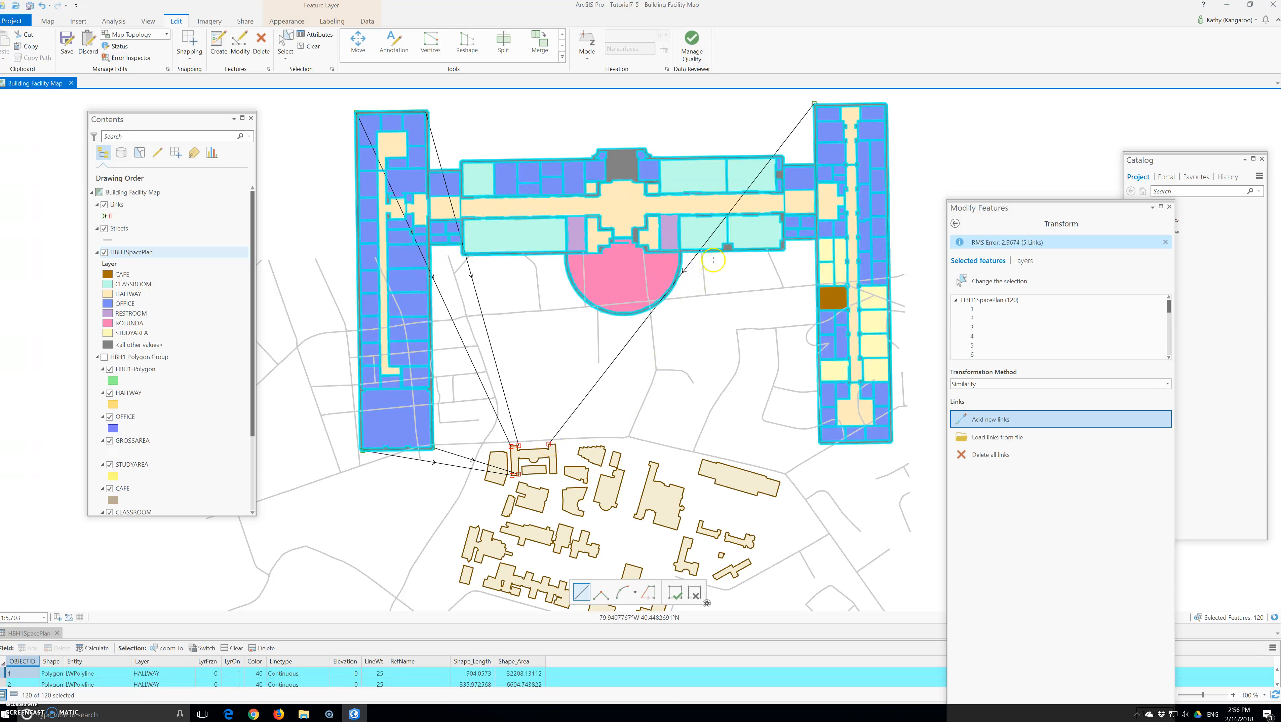
click(886, 103)
click(554, 443)
Link the two south corners of the floor plan's east wing to the matching corners of the campus building.
click(819, 444)
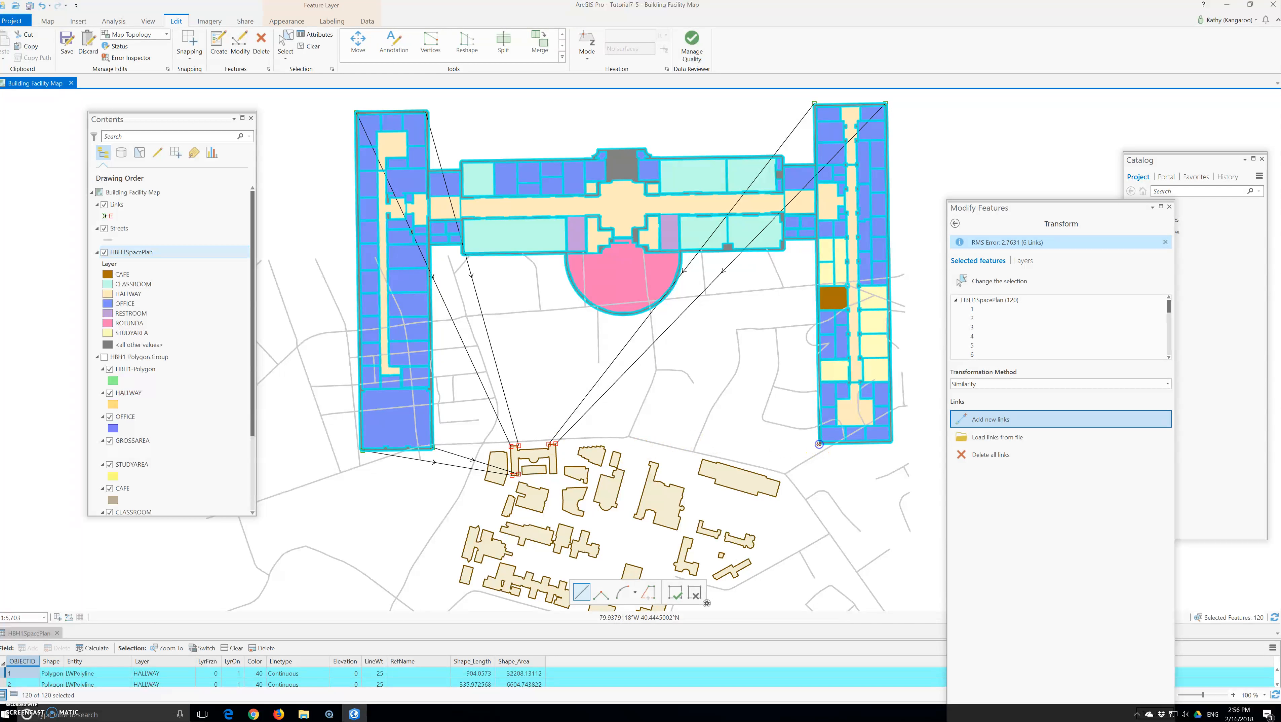
scroll(577, 487, up, 1)
scroll(577, 486, up, 3)
click(524, 444)
scroll(524, 444, down, 4)
click(864, 413)
scroll(609, 432, up, 5)
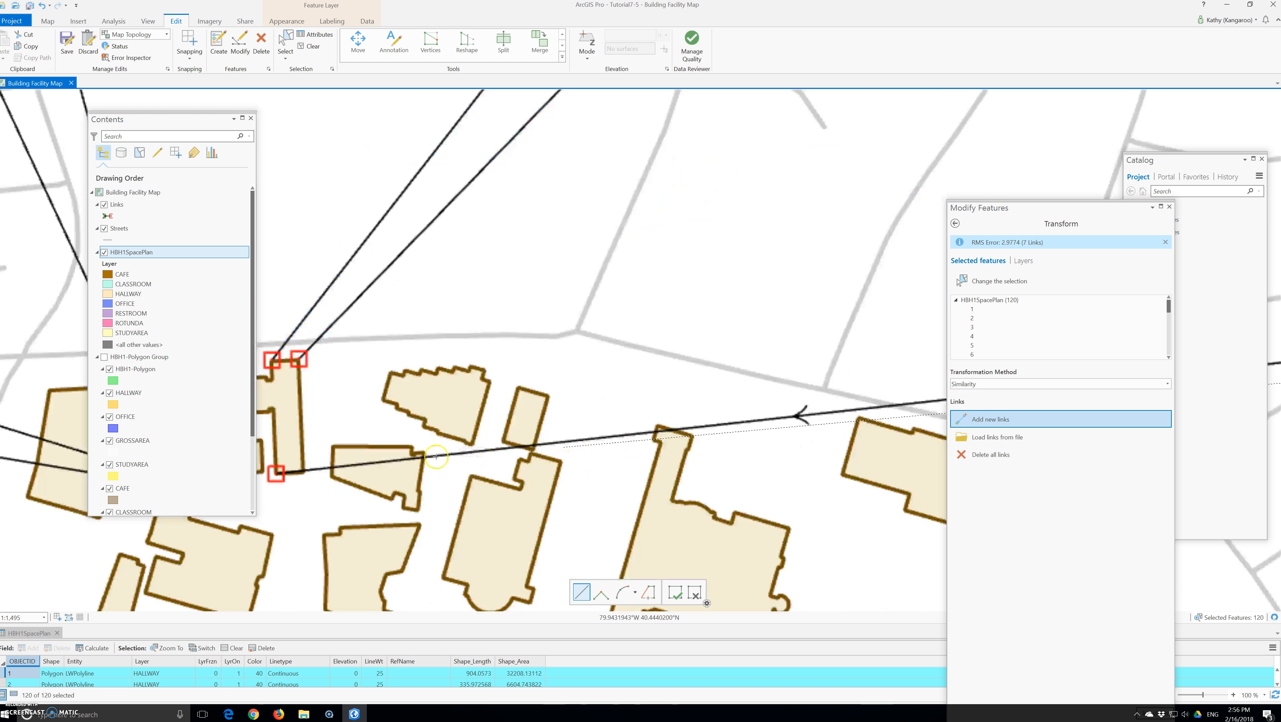
click(301, 472)
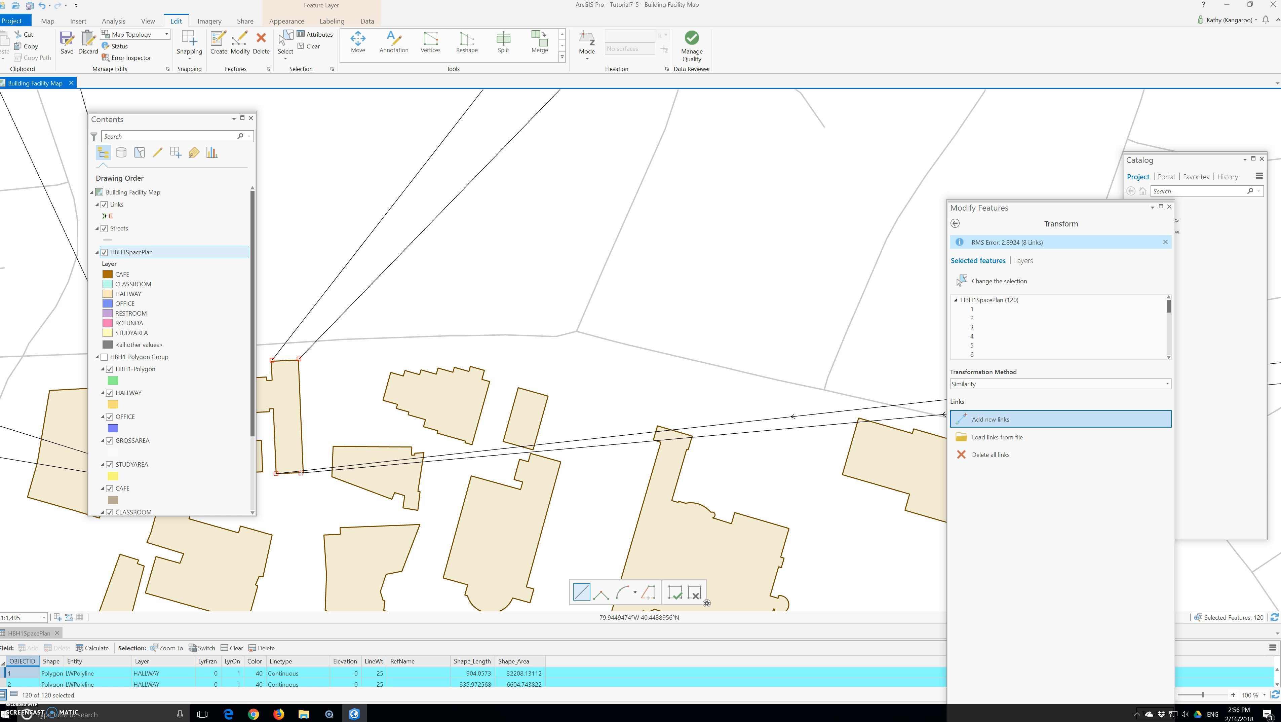
Save all edits with the corner links in place before running the transformation.
scroll(301, 473, down, 12)
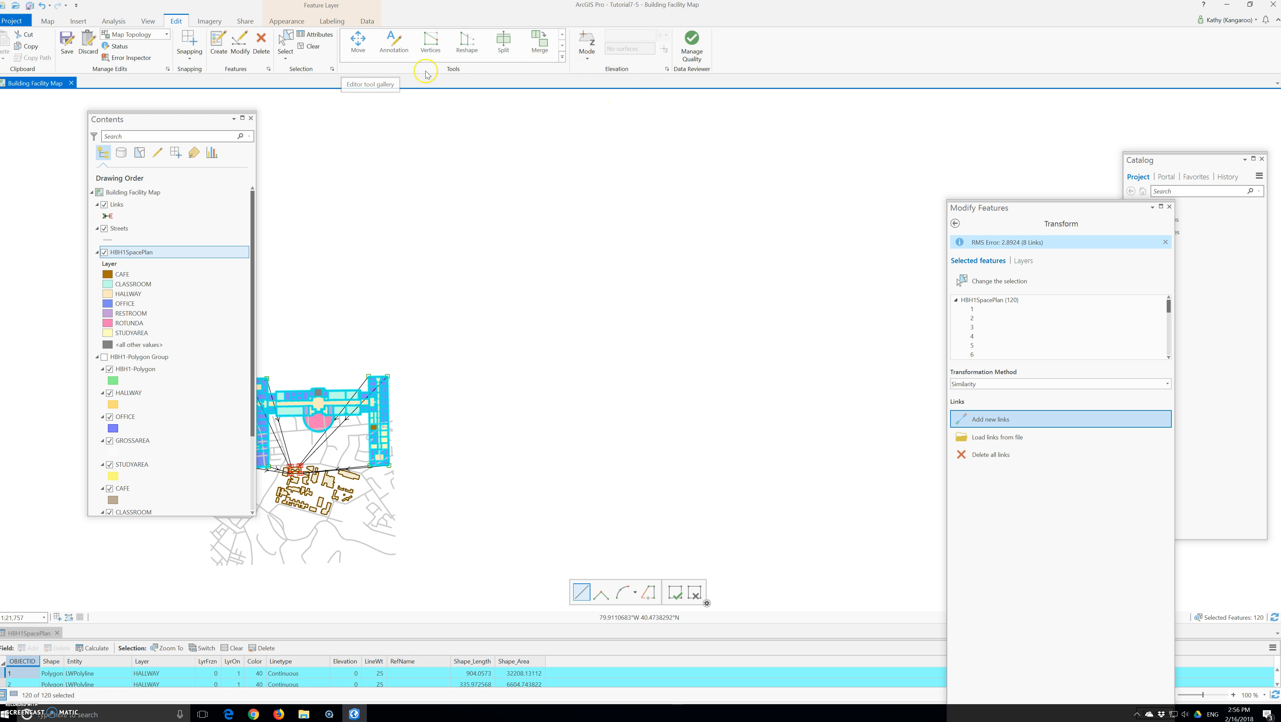
click(66, 43)
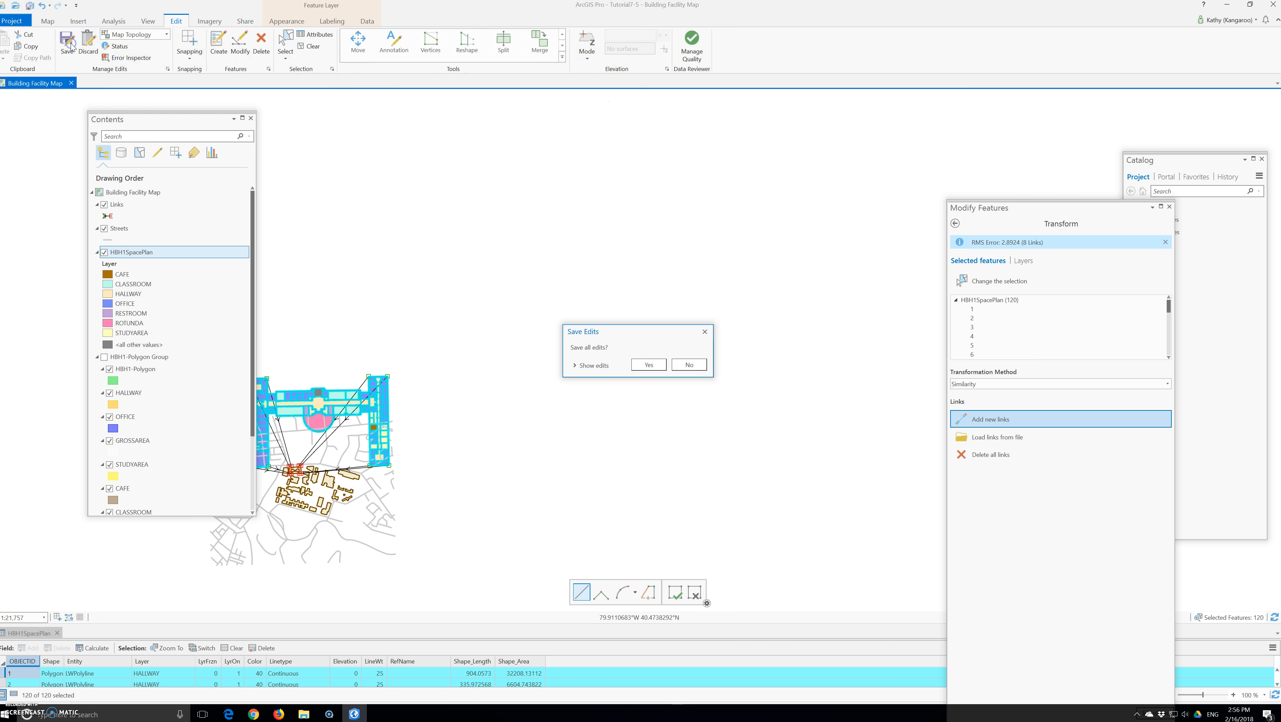
click(647, 364)
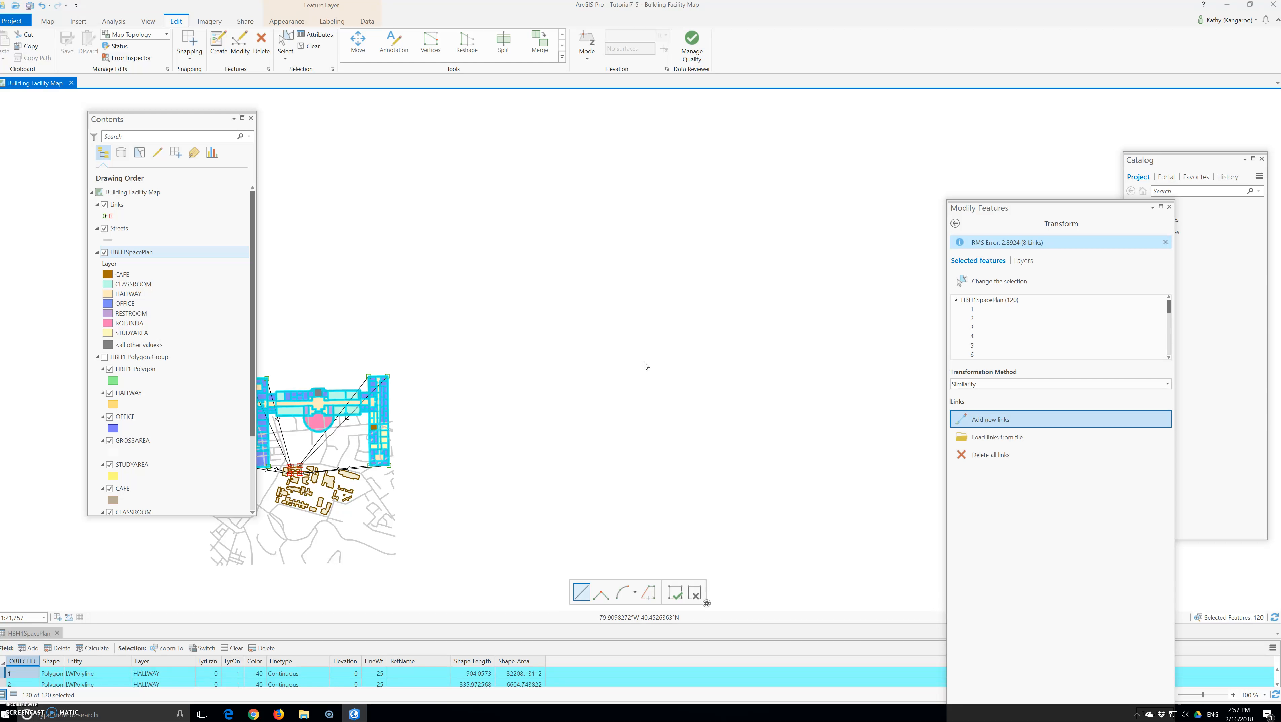
click(637, 367)
Run the Similarity transformation on the floor plan and zoom to the HBH1SpacePlan layer to inspect its fit.
drag(1031, 207, 937, 173)
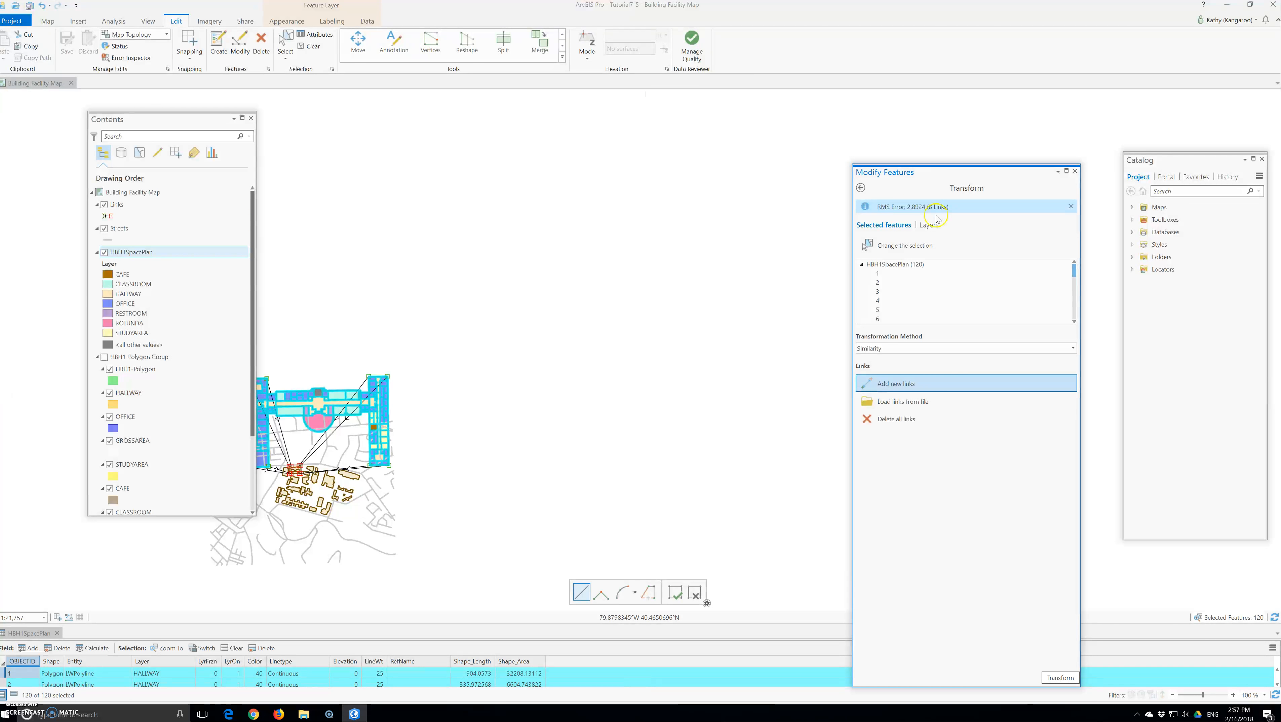
click(1063, 678)
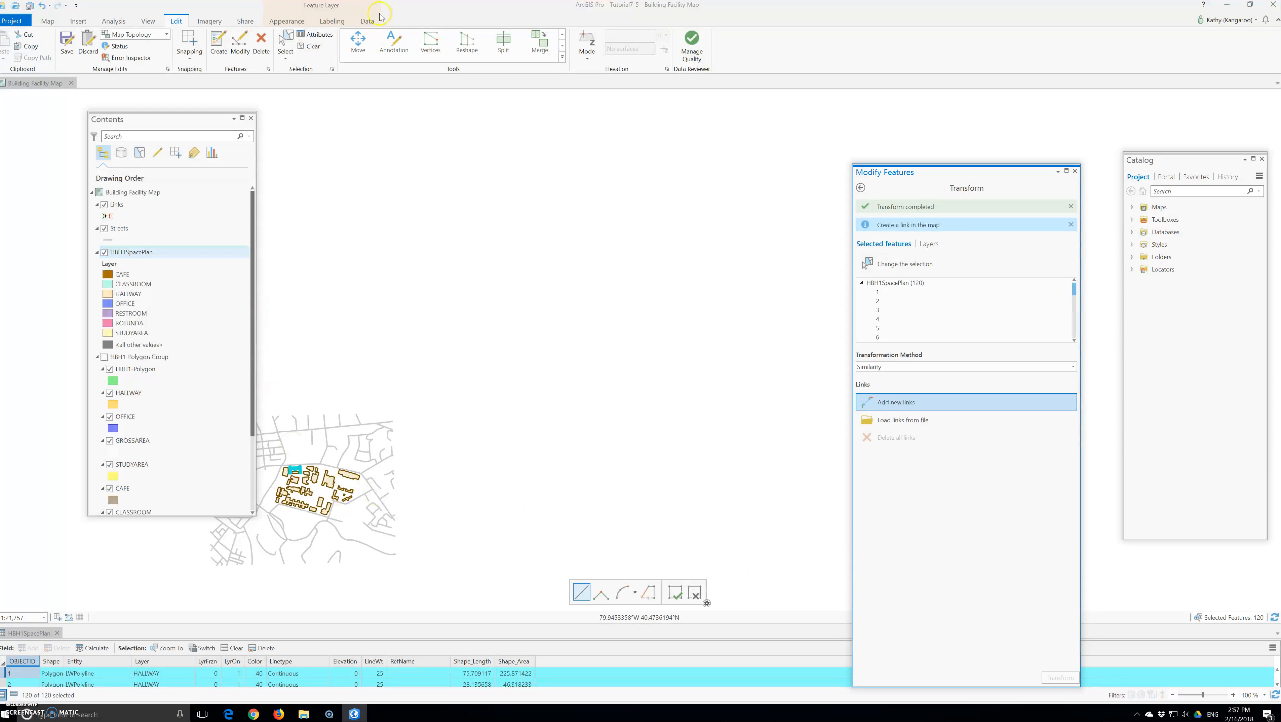
scroll(309, 317, up, 3)
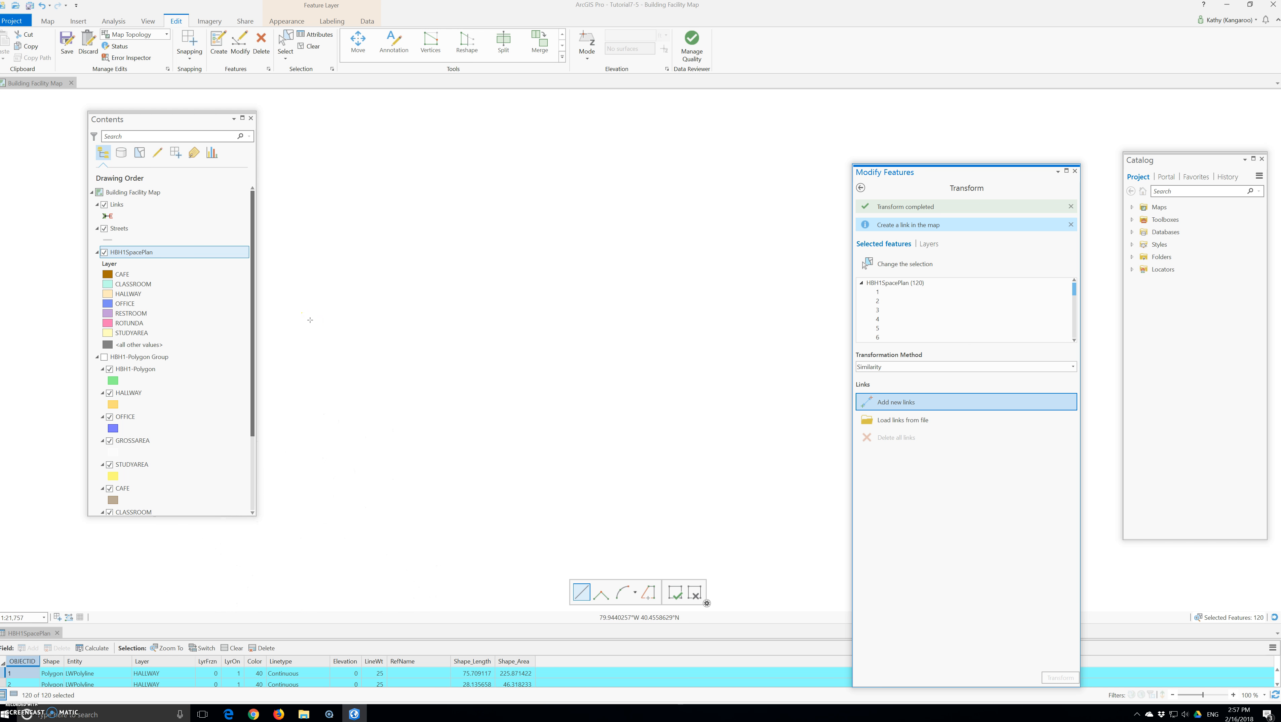
drag(186, 125, 72, 140)
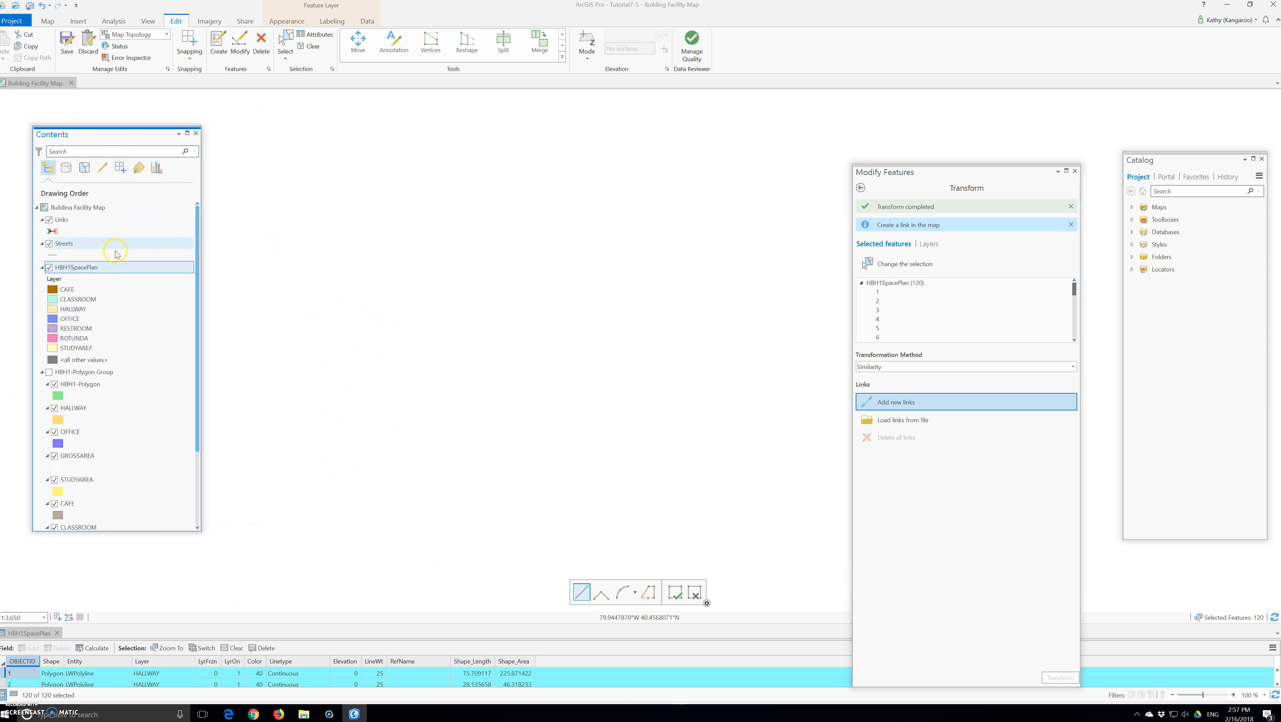
right_click(75, 266)
click(107, 370)
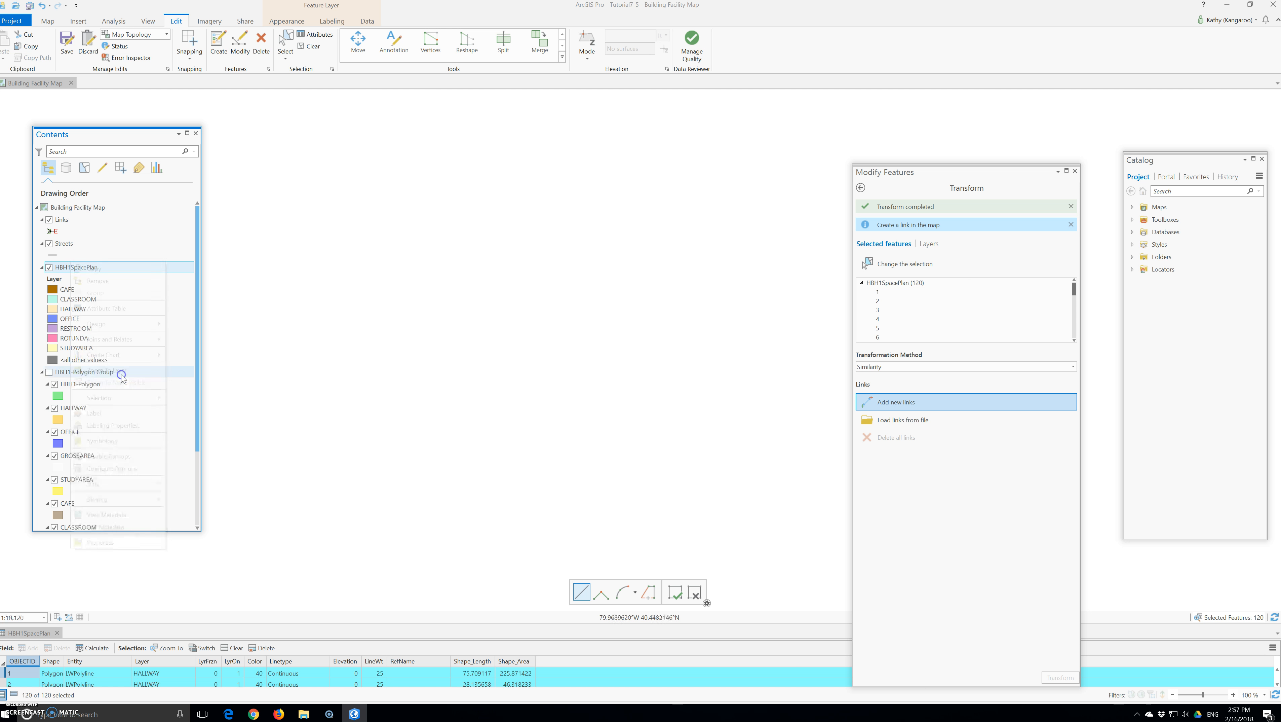
scroll(618, 476, up, 5)
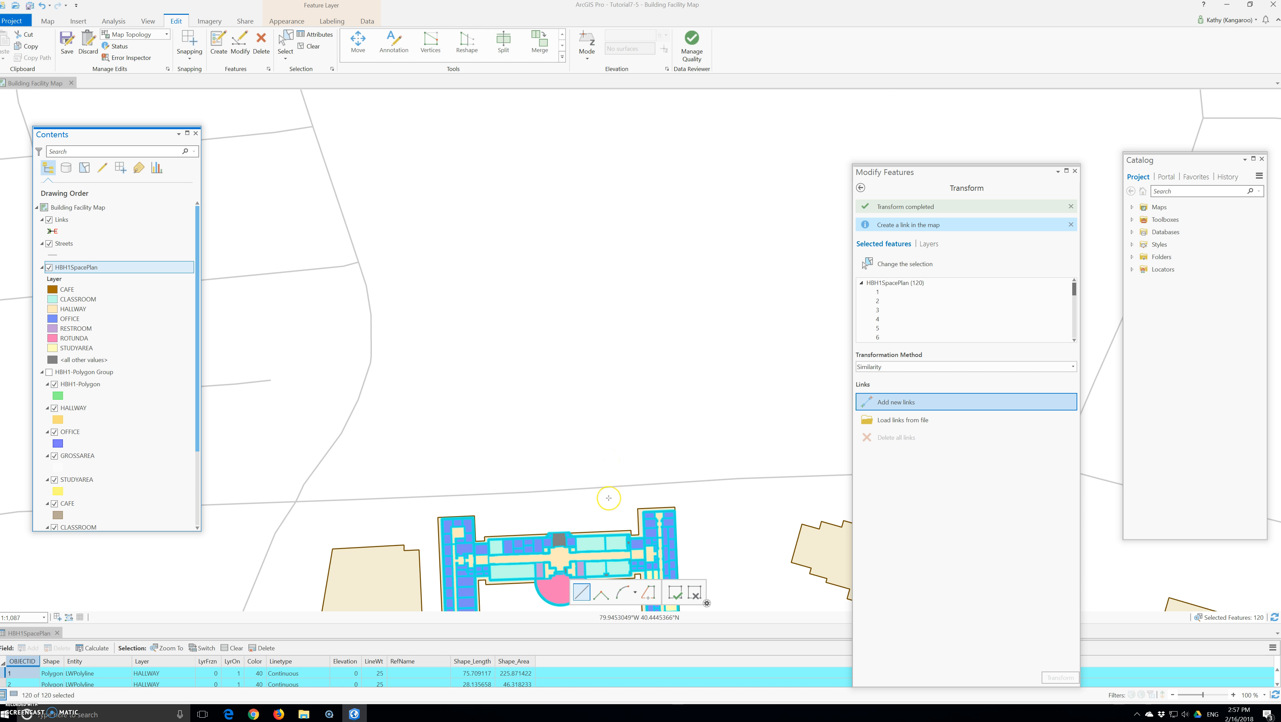
Save all edits to keep the transformed floor plan.
scroll(609, 498, down, 2)
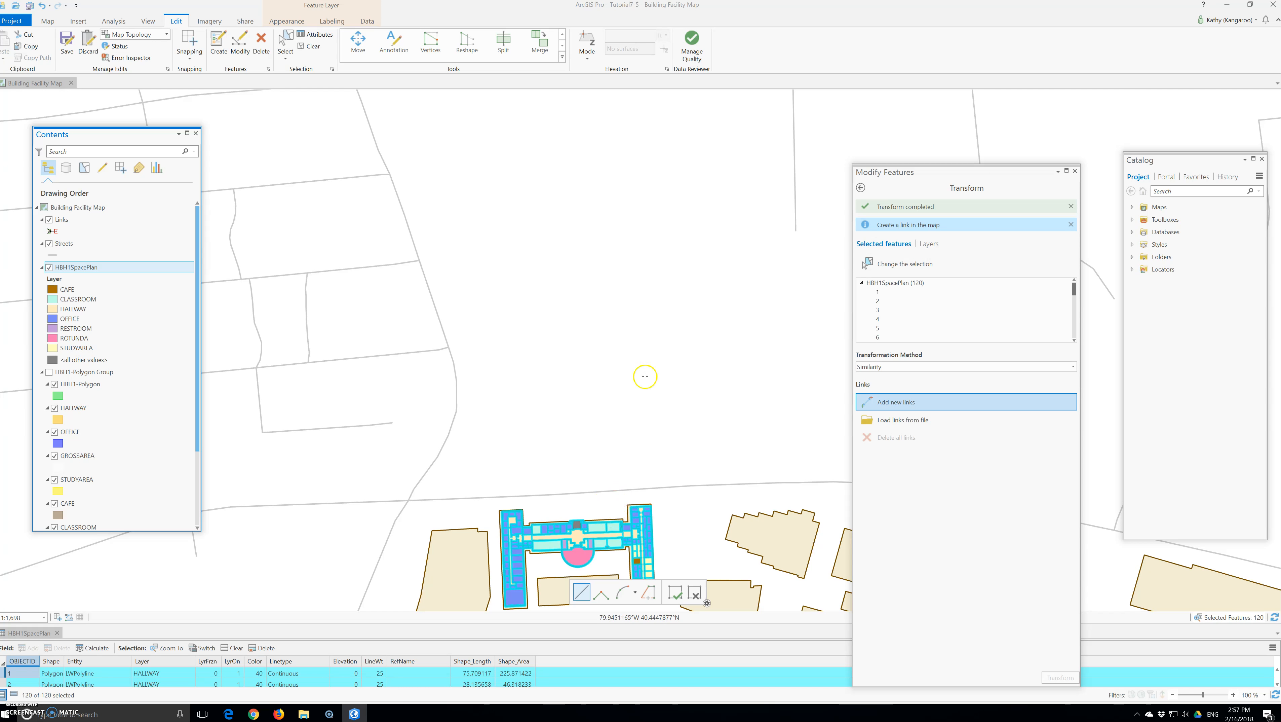
click(67, 51)
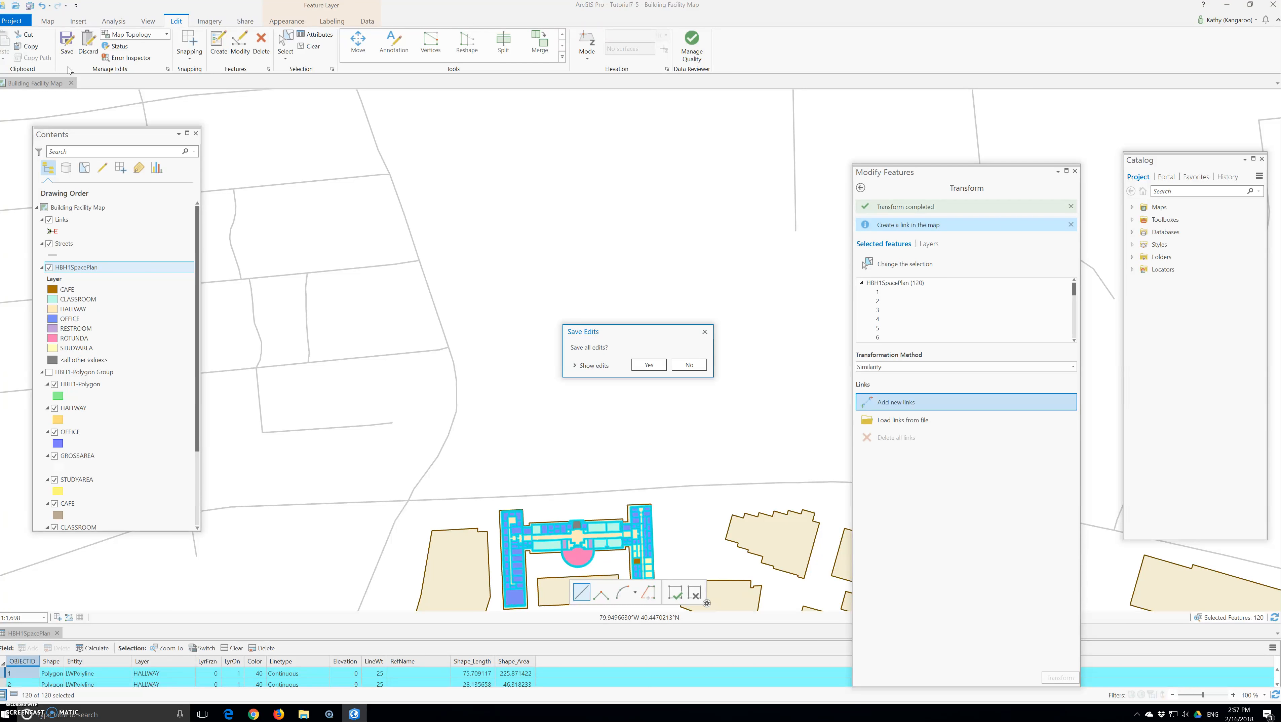
click(643, 365)
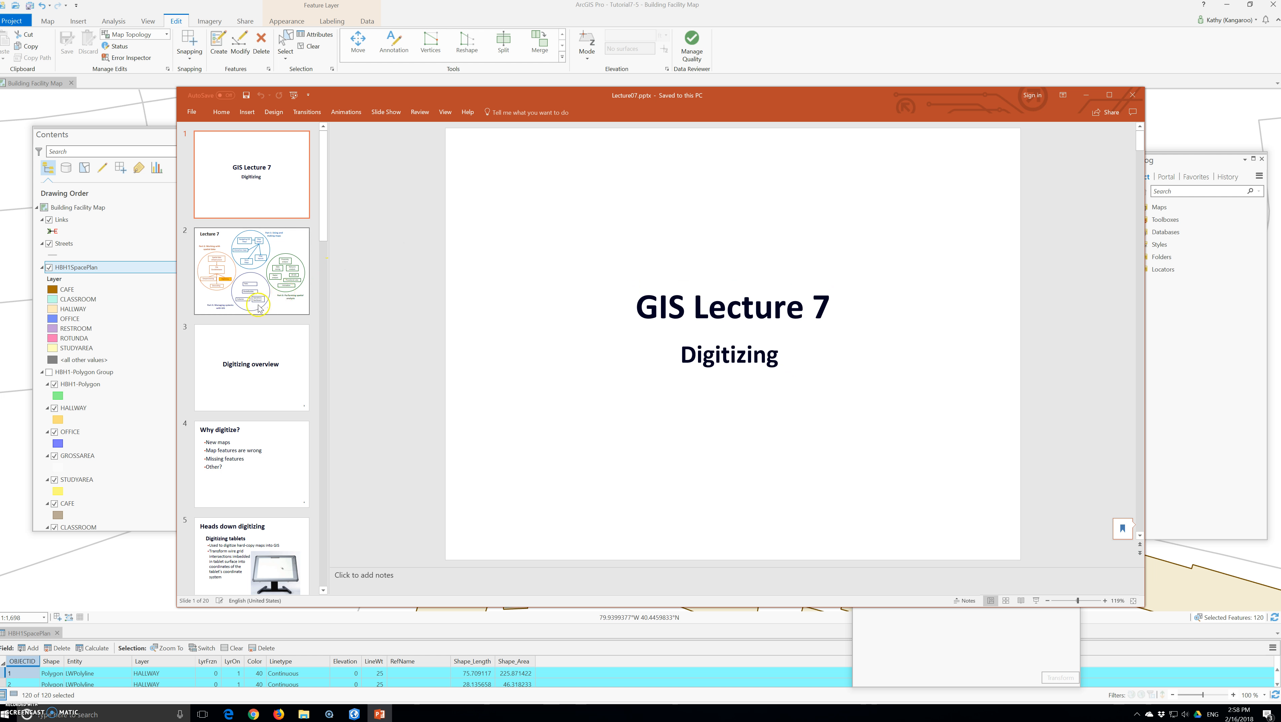
Switch to the Lecture07.pptx presentation in PowerPoint, review its slides through to "Transform features", and maximize the window.
click(258, 309)
key(Down)
key(Down)
key(Down)
key(Down)
key(Down)
key(Down)
key(Down)
key(Down)
key(Down)
key(Down)
key(Down)
key(Down)
key(Down)
key(Down)
key(Down)
key(Down)
key(Down)
key(Down)
key(Up)
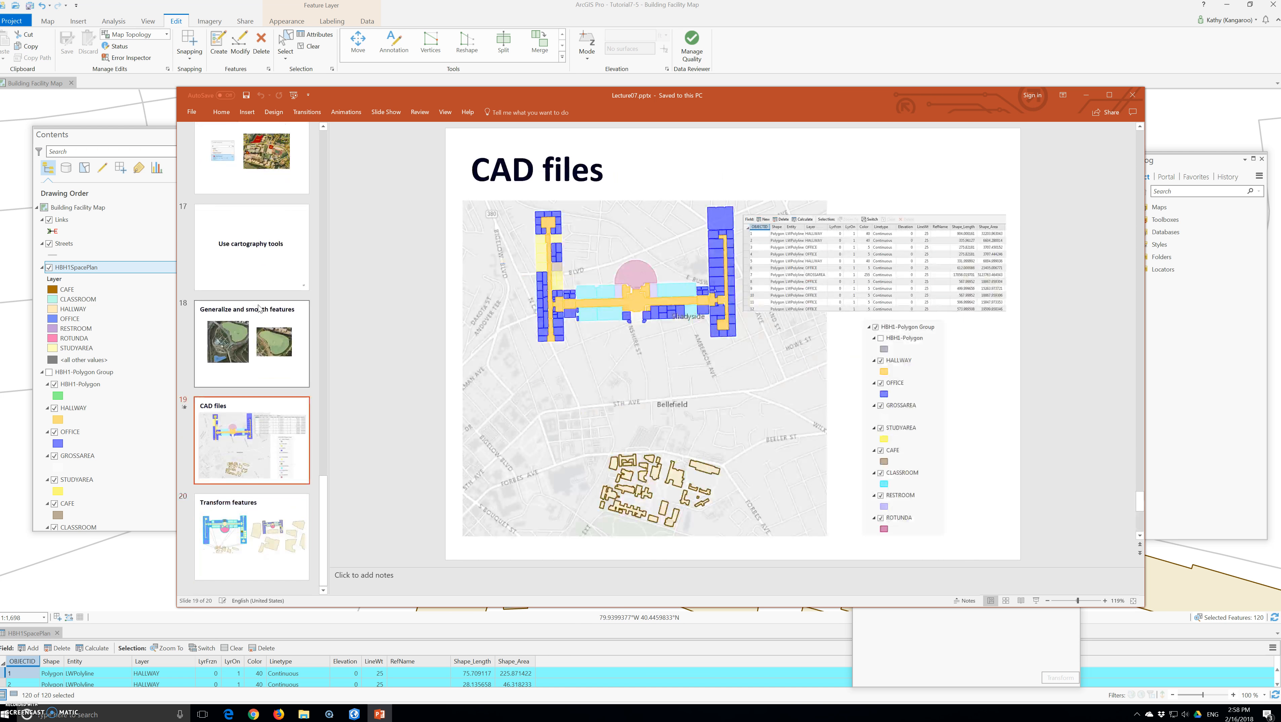
key(Down)
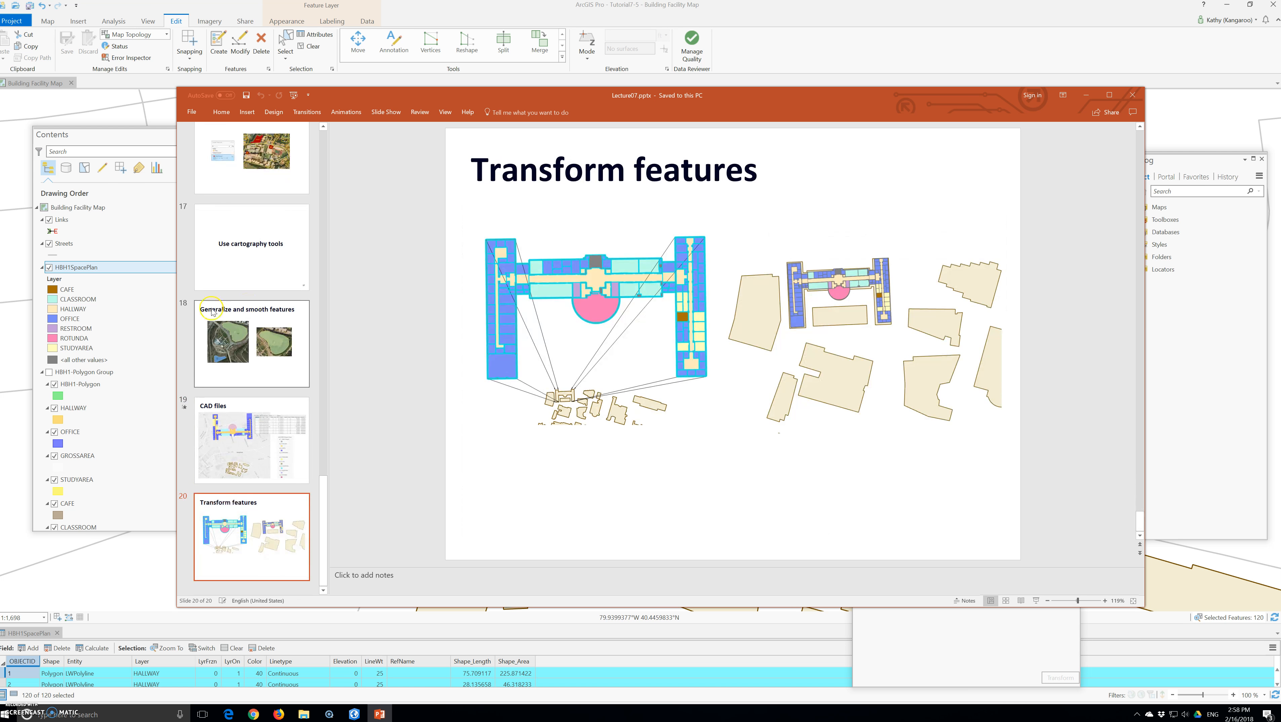
click(1105, 100)
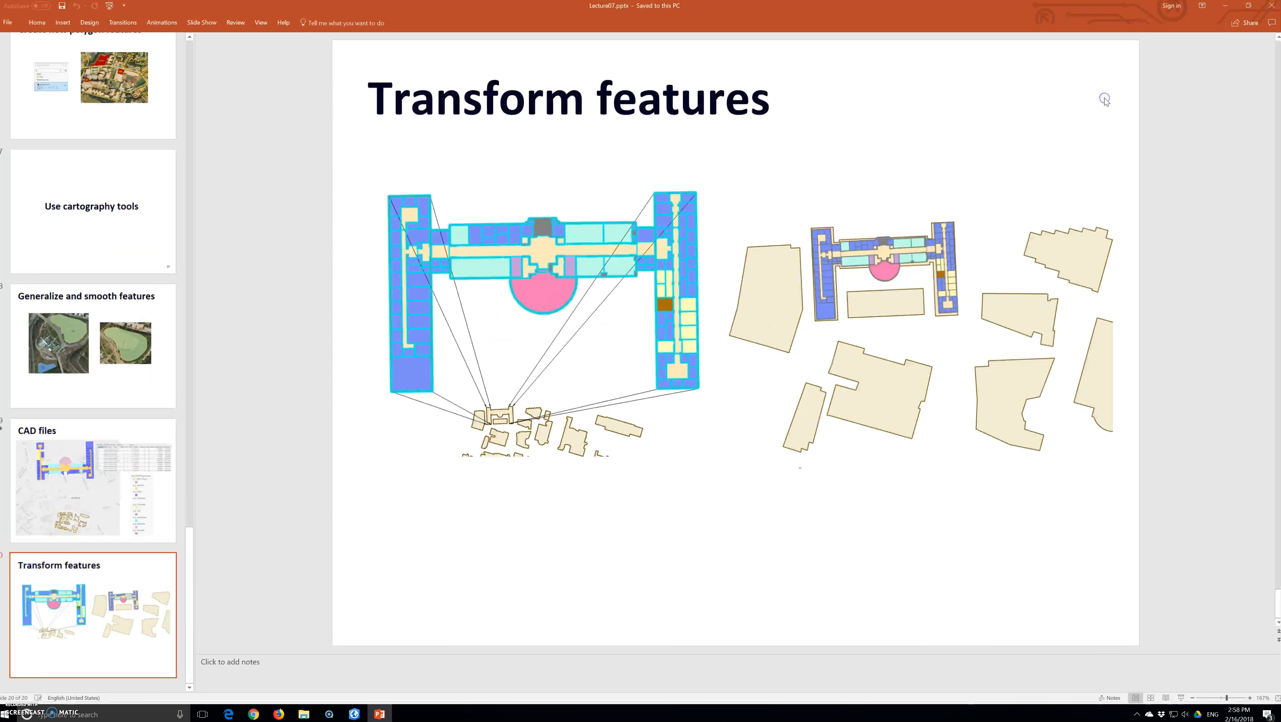